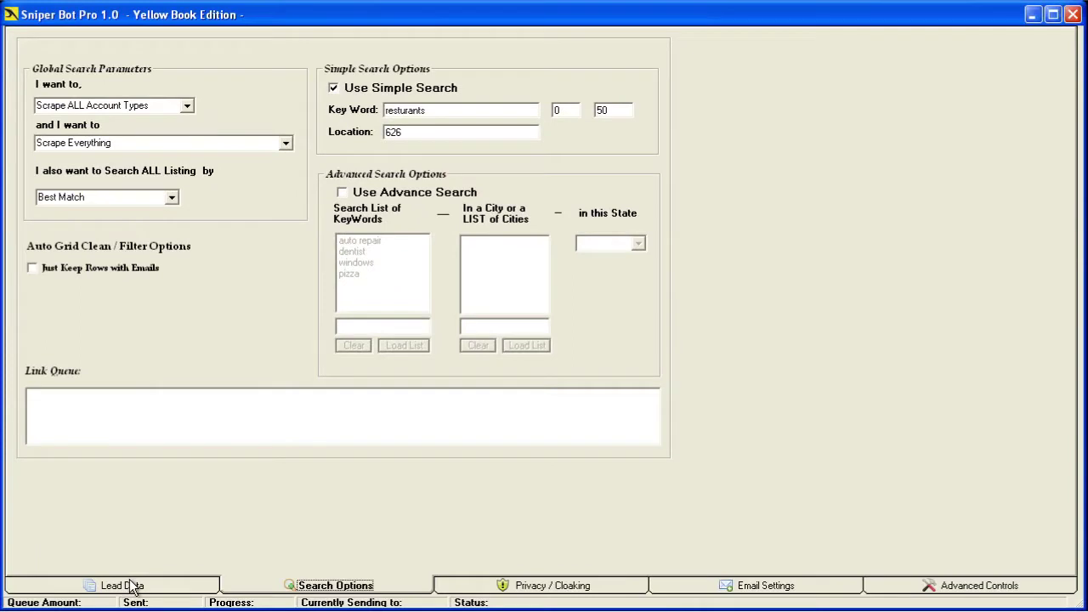
- Show the empty Lead Data grid for the 'resturants' search in area 626
click(127, 585)
- Start scraping so restaurant leads with phones and emails fill the grid
click(43, 53)
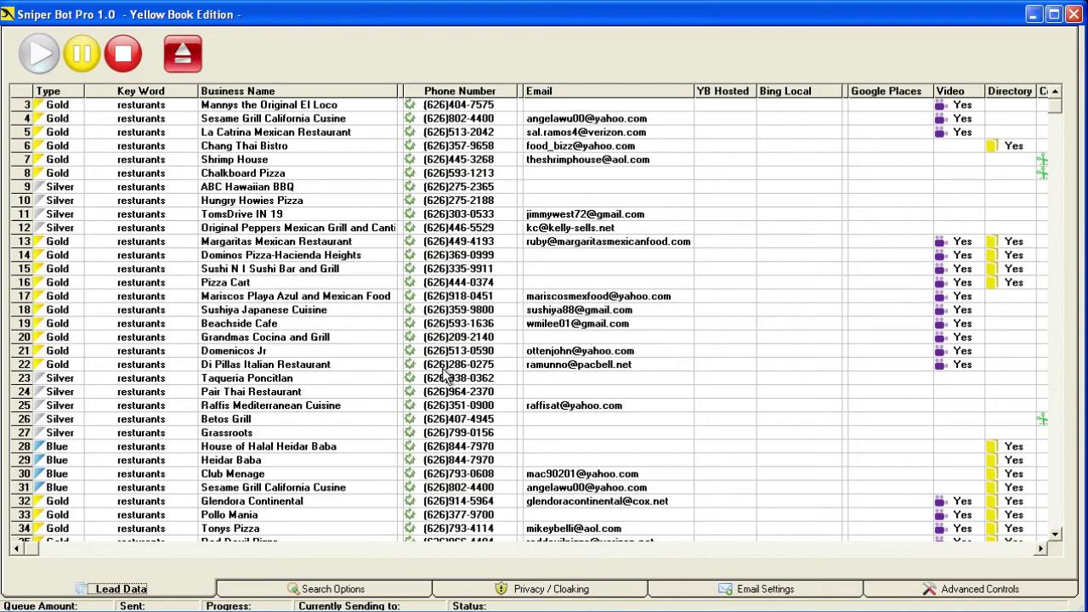
- Open the Privacy / Cloaking settings showing the proxy list and user-agent strings
click(538, 595)
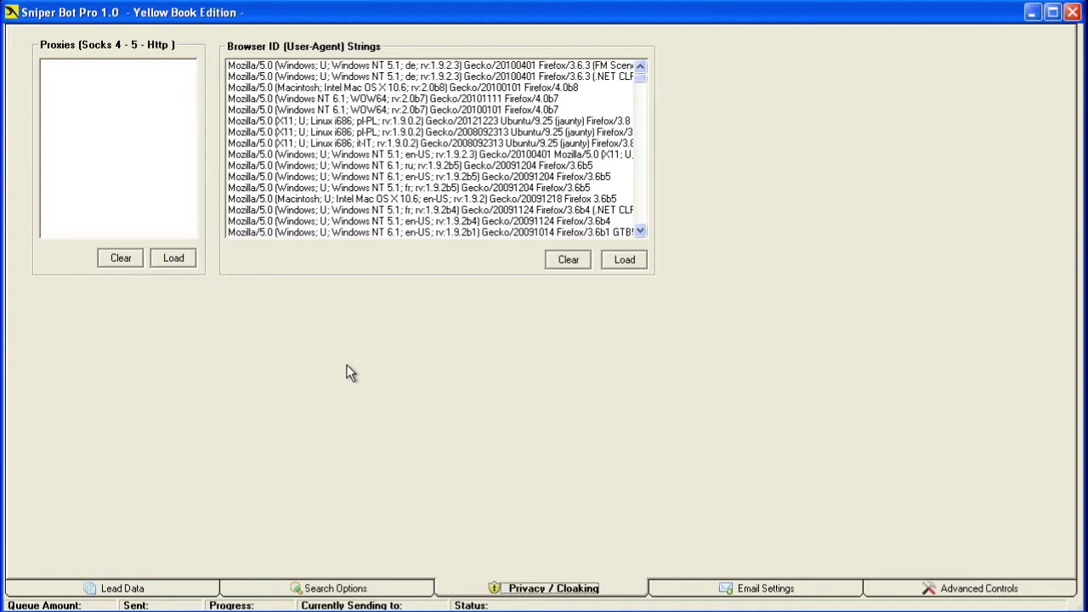
- Stop the scrape from the Lead Data grid and review the restaurant rows' results
click(152, 587)
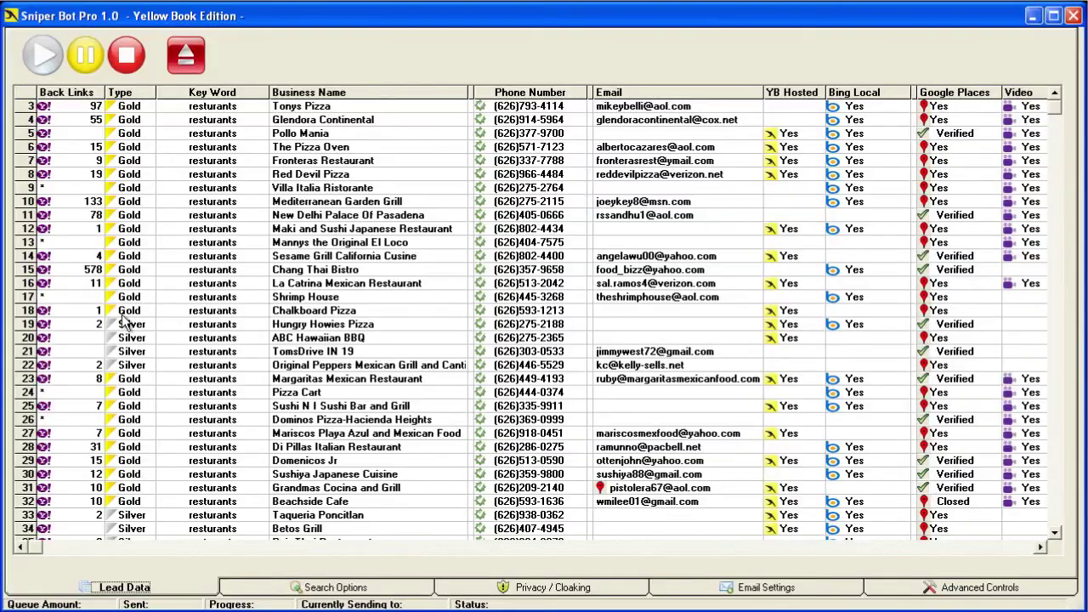
click(129, 58)
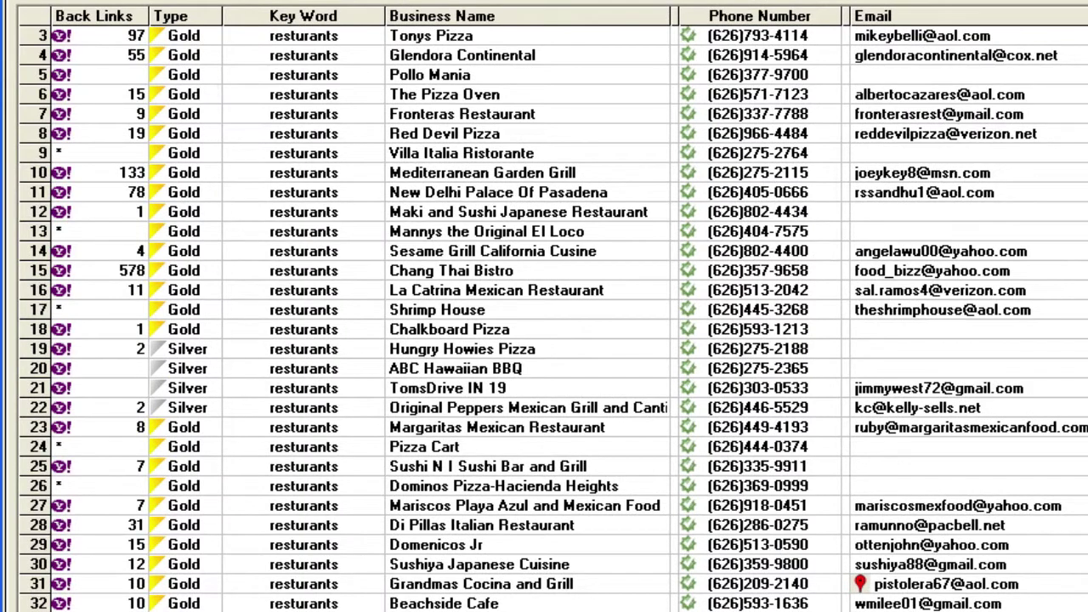
scroll(438, 539, down, 1)
scroll(438, 539, down, 3)
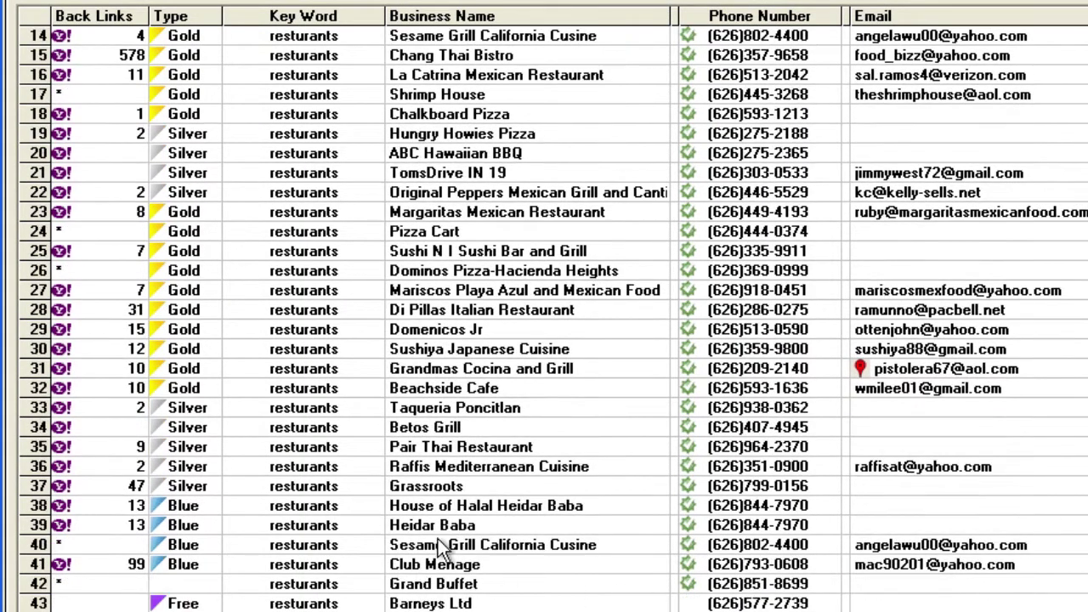
scroll(204, 602, up, 4)
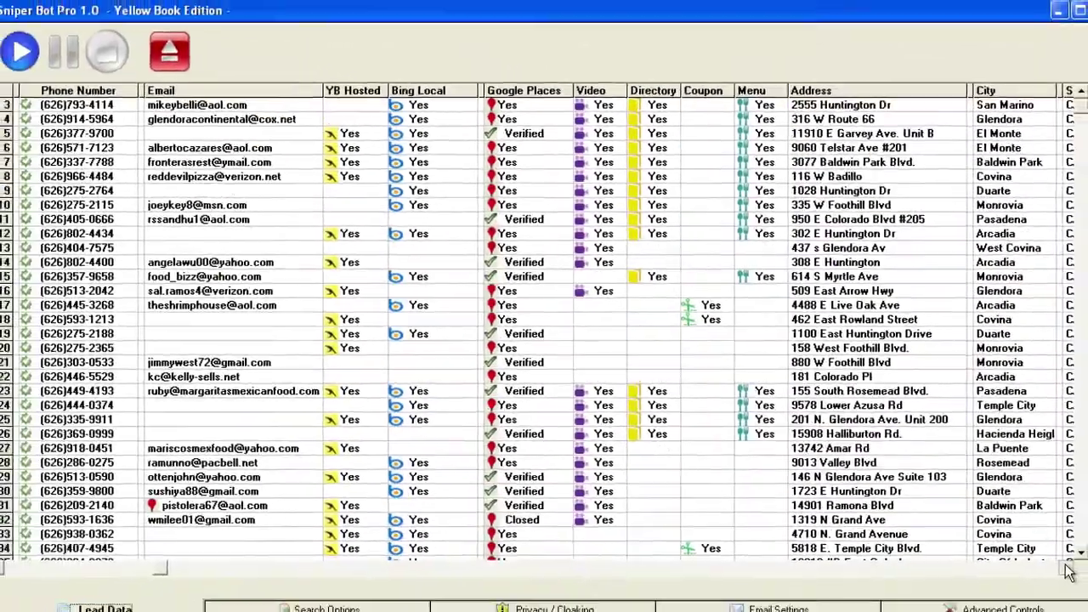
click(1066, 565)
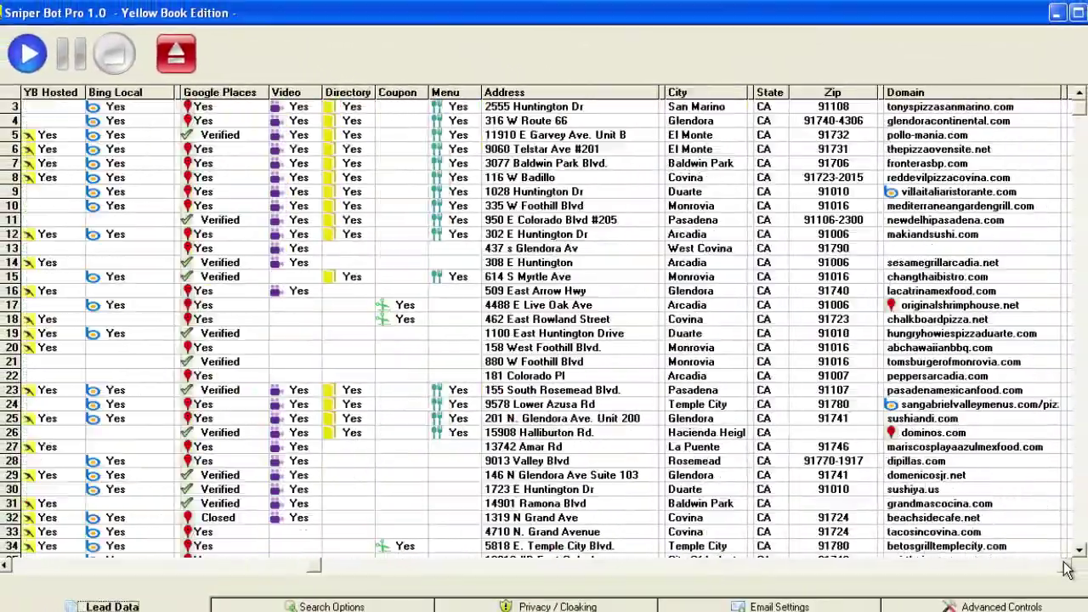
click(1067, 565)
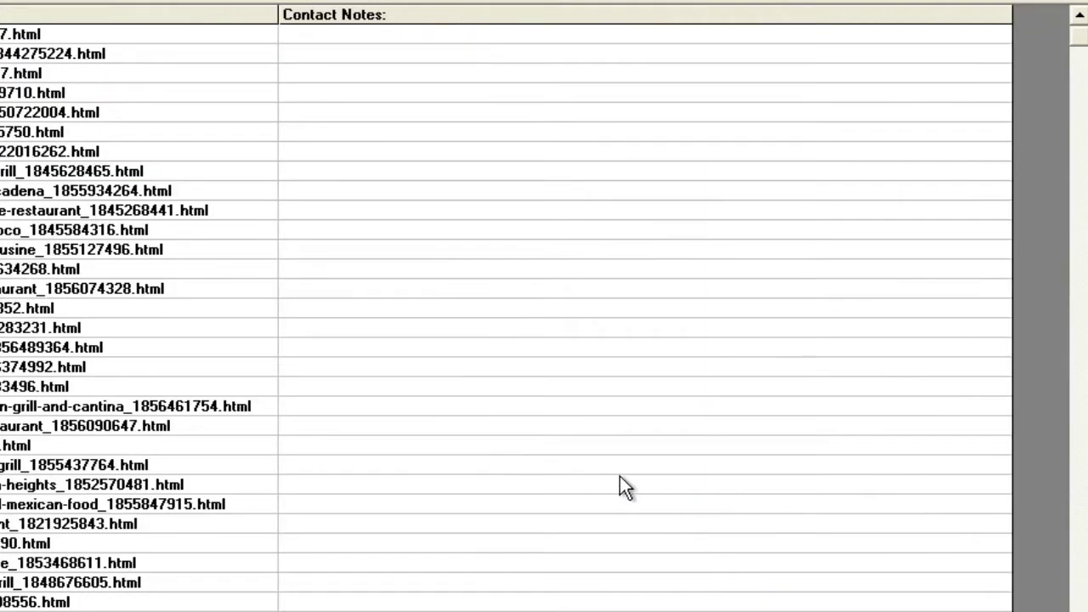
click(539, 408)
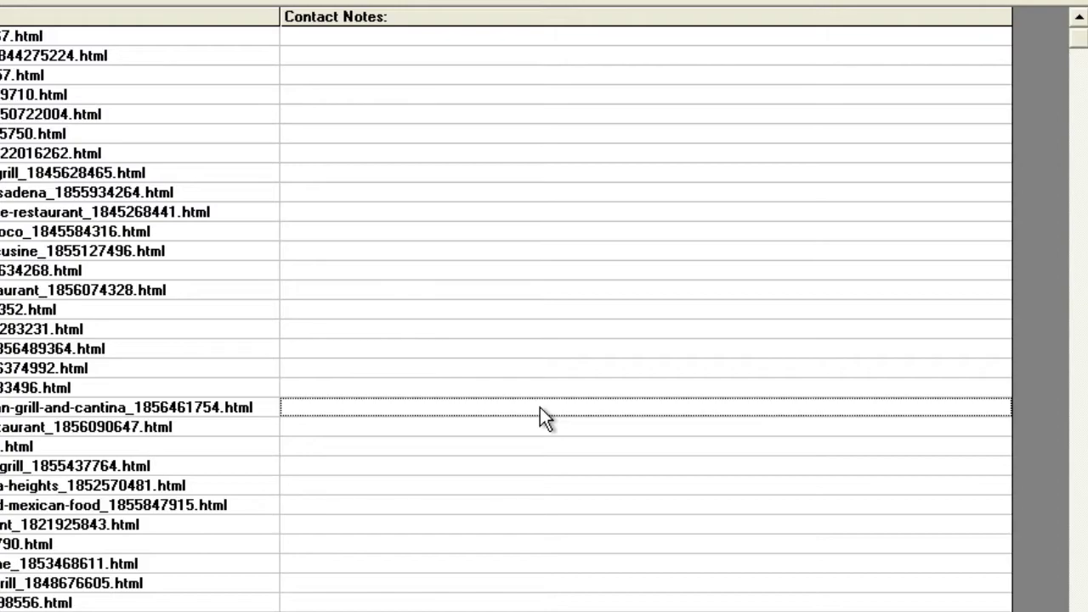
click(486, 173)
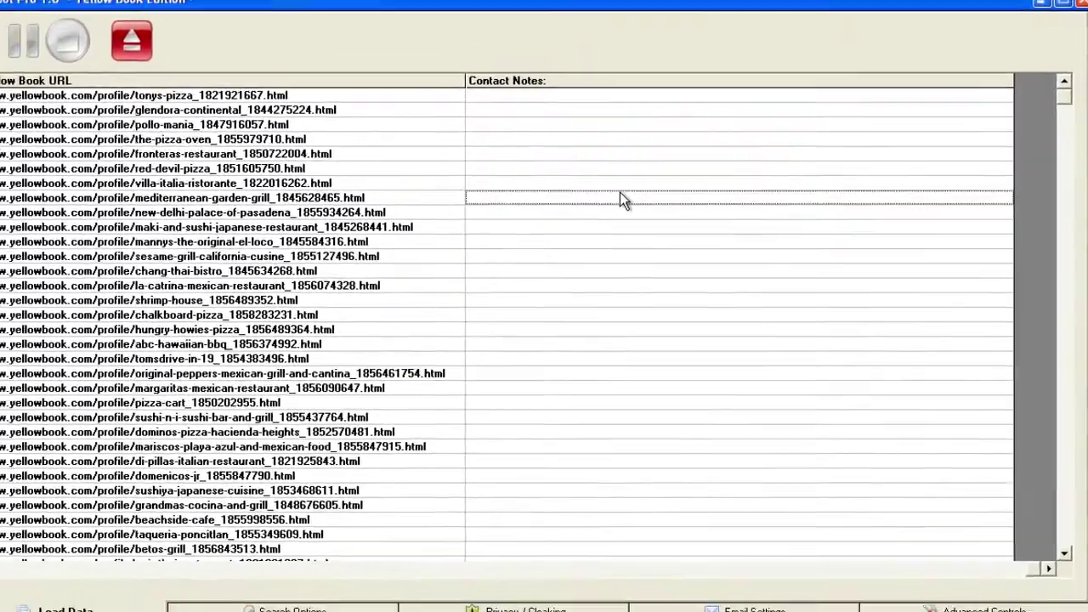
- Open the Mediterranean Garden Grill record and step forward to Mannys the Original El Loco
double_click(620, 197)
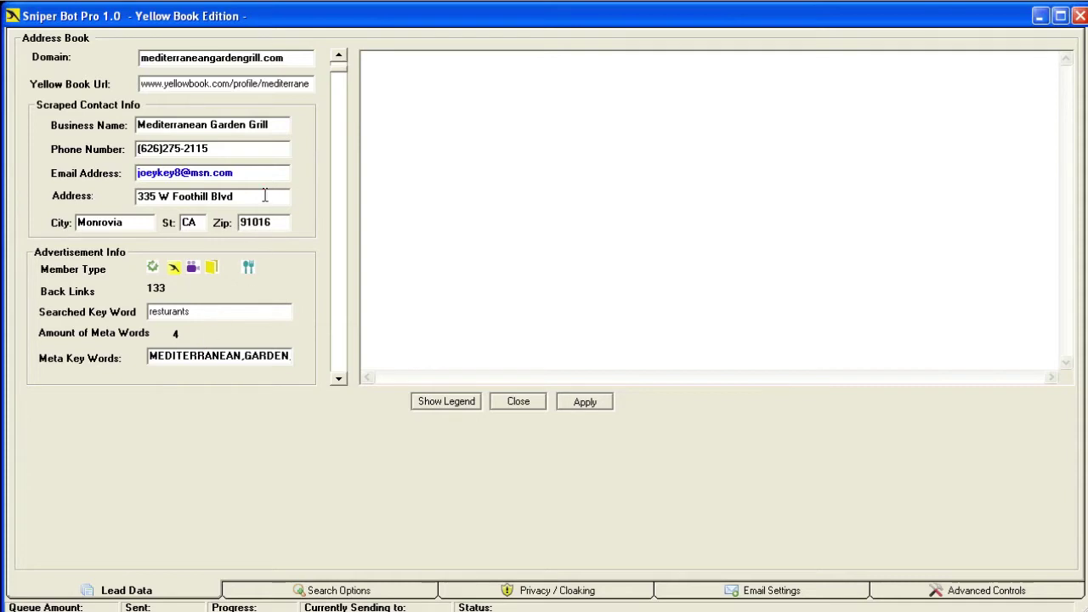
click(336, 377)
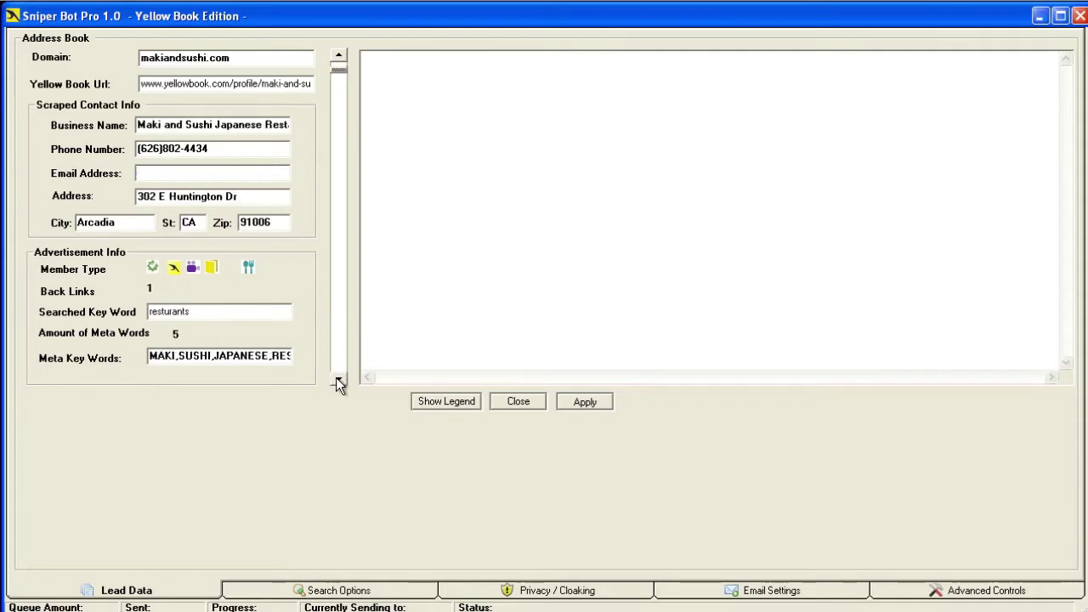
- Replace the Mannys the Original El Loco call script with the contact's name and apply
right_click(512, 169)
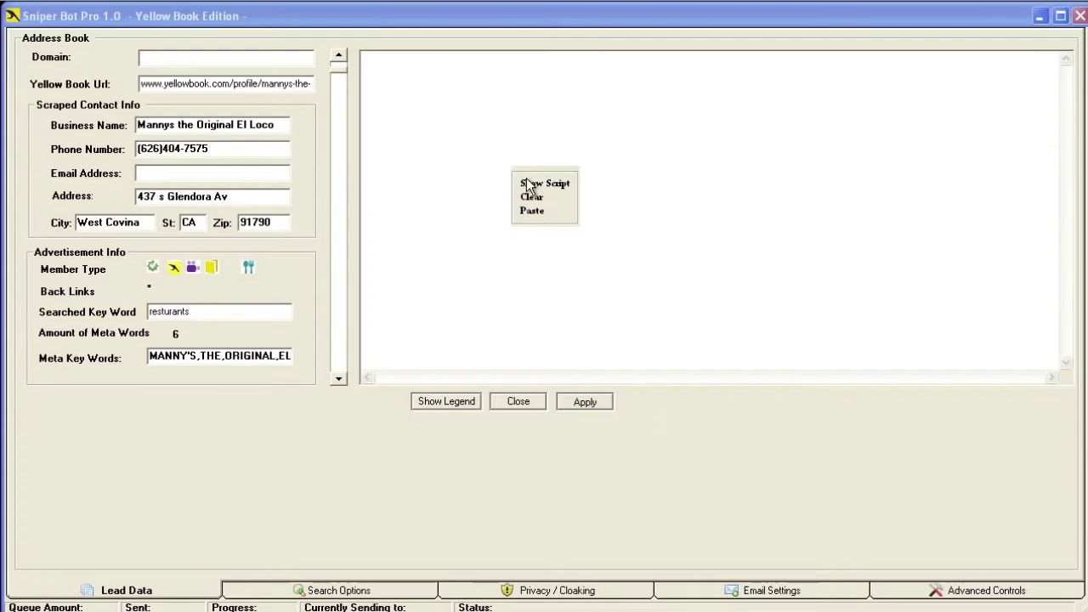
click(530, 182)
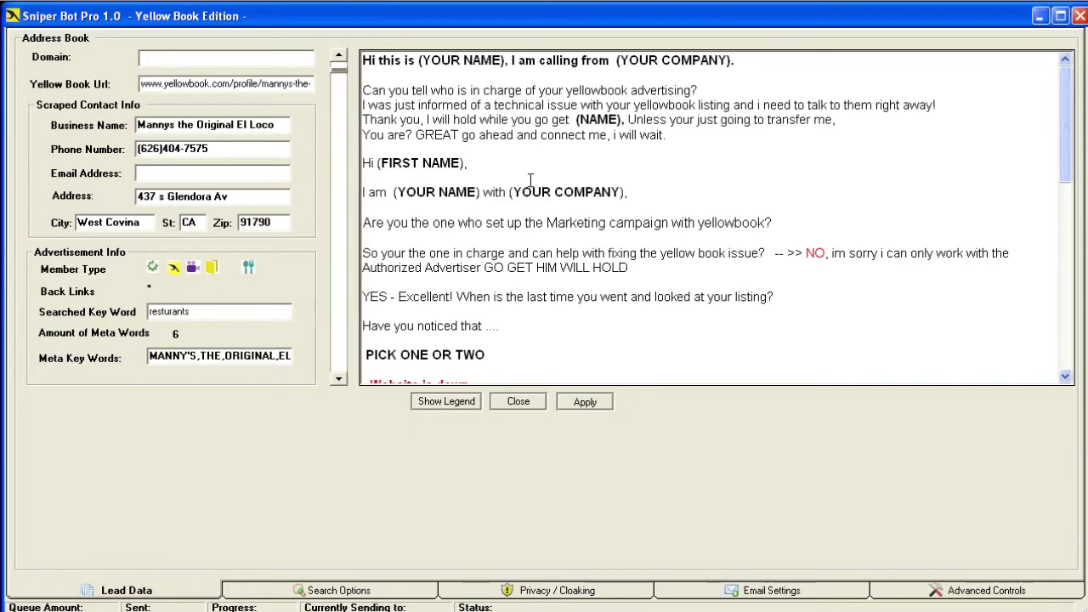
right_click(535, 184)
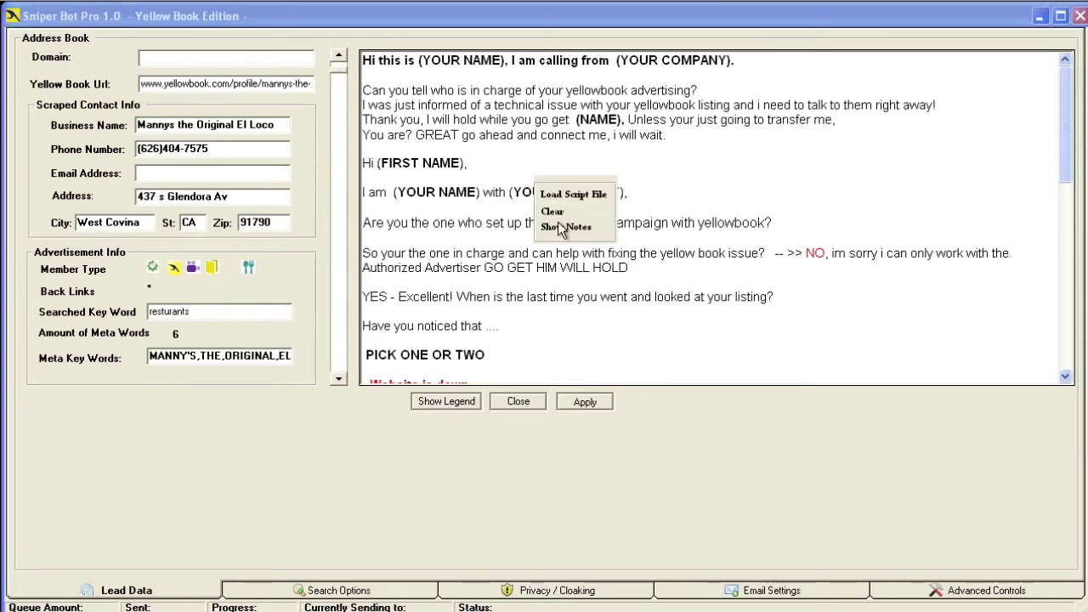
click(552, 210)
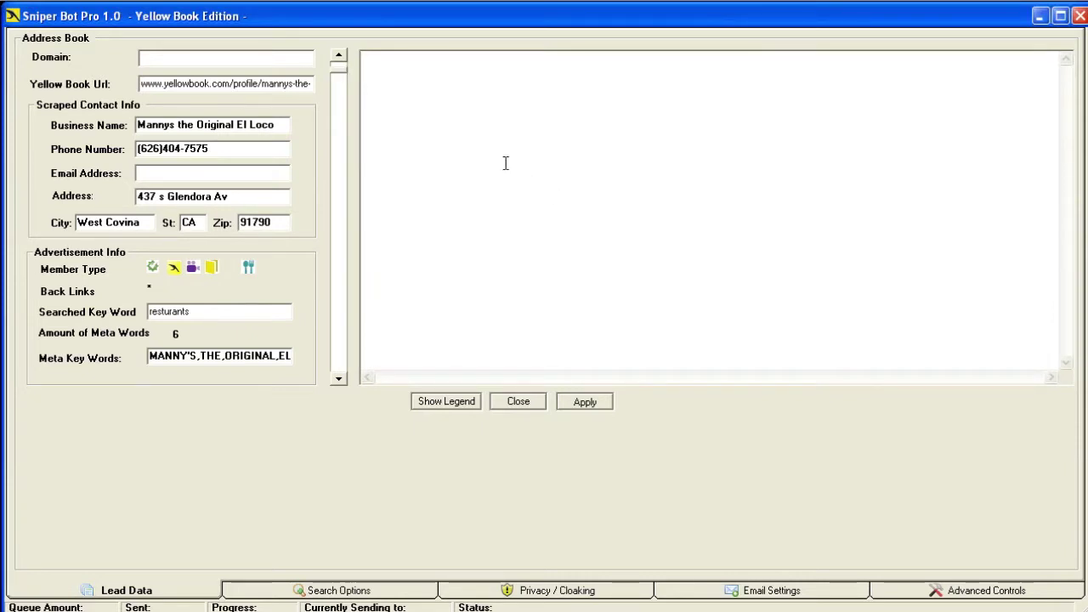
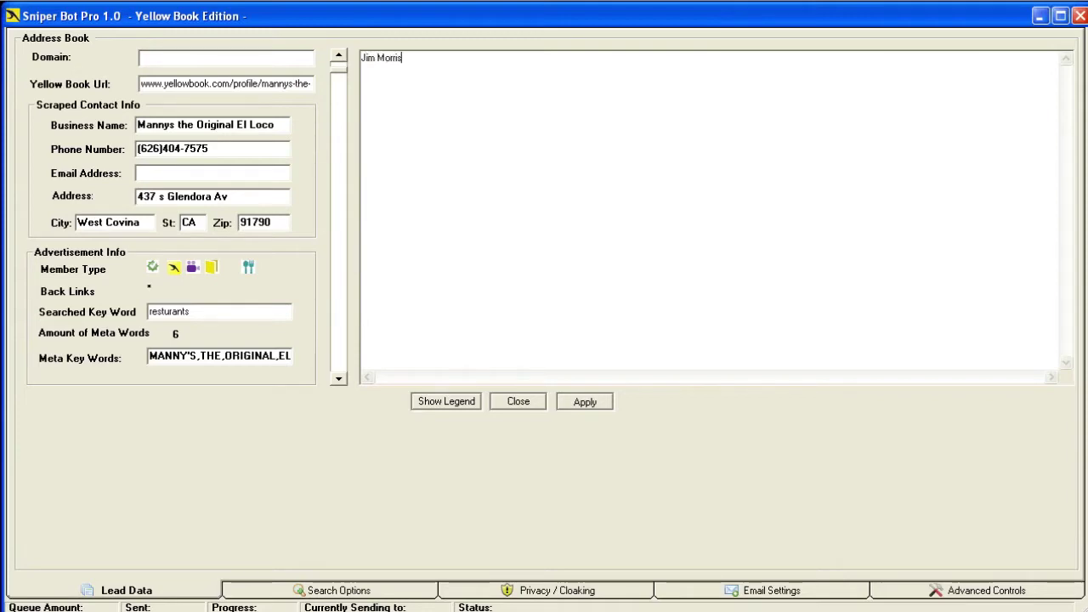
click(588, 401)
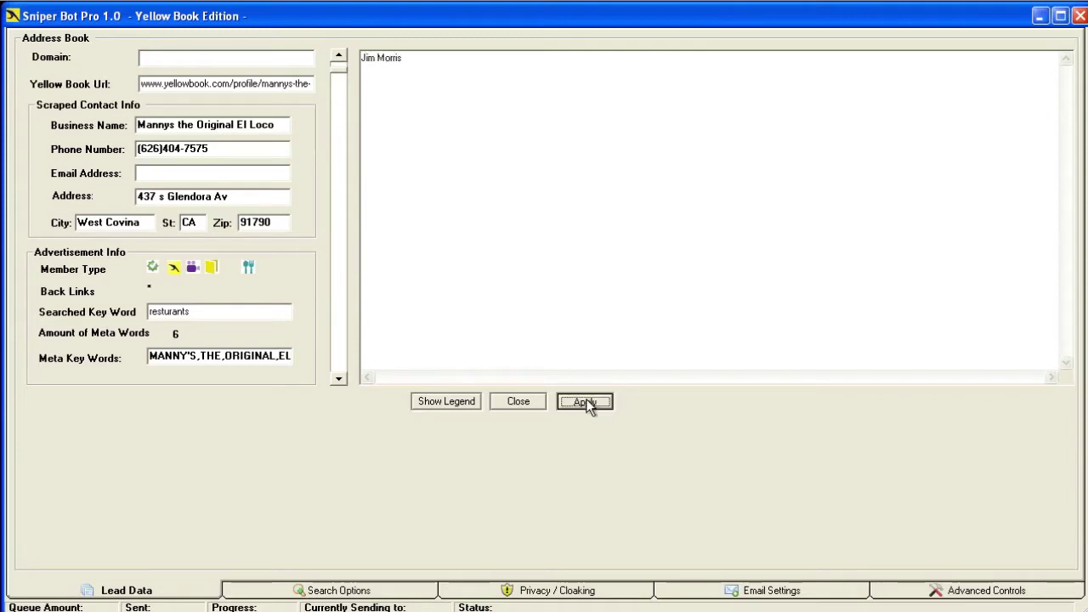
click(518, 402)
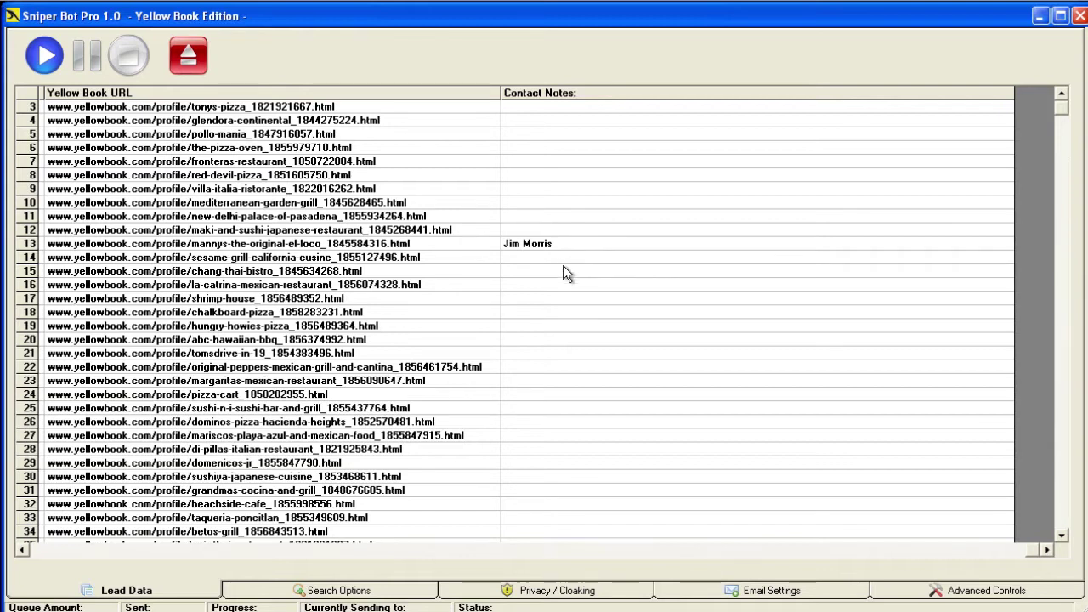
click(92, 550)
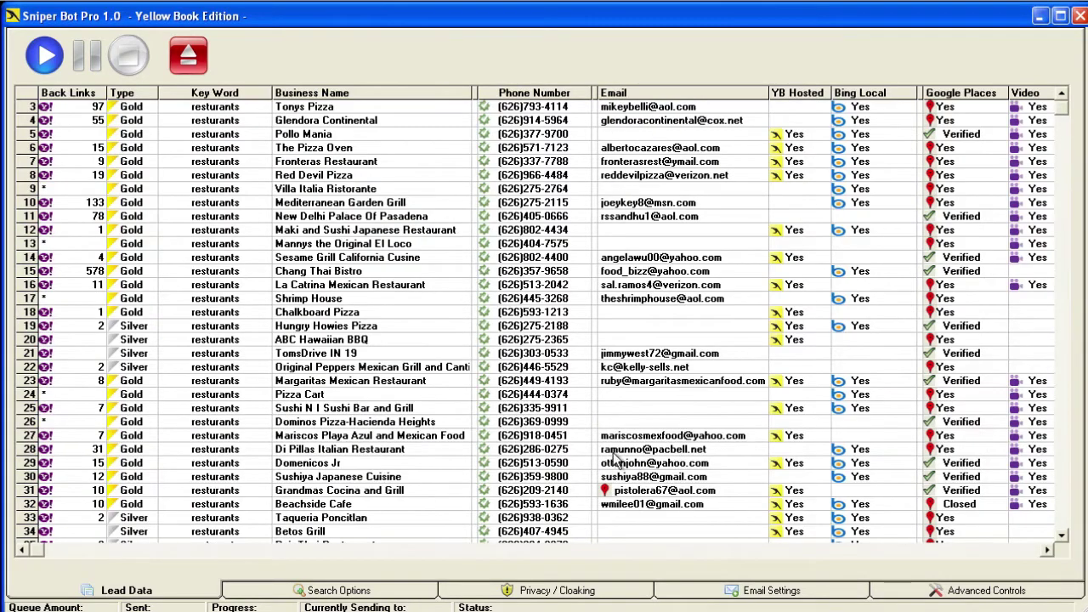
click(662, 383)
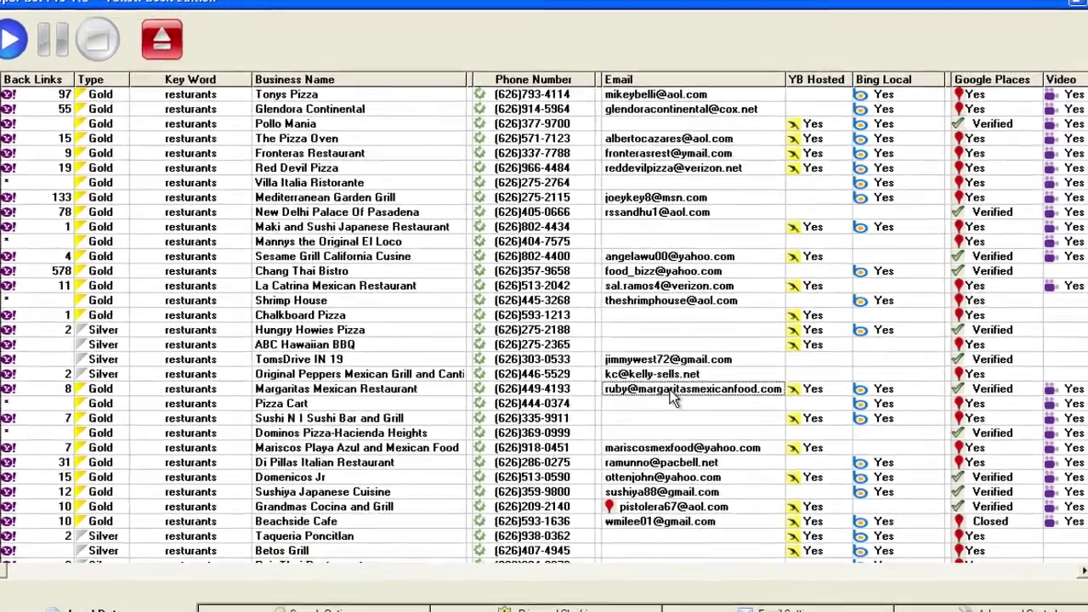
right_click(663, 389)
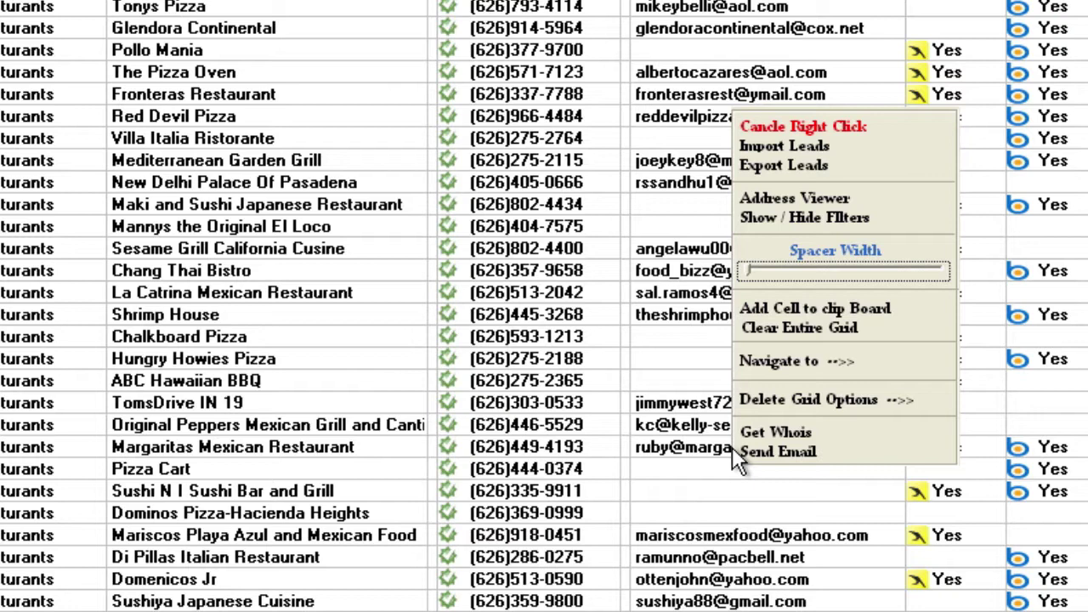
click(822, 359)
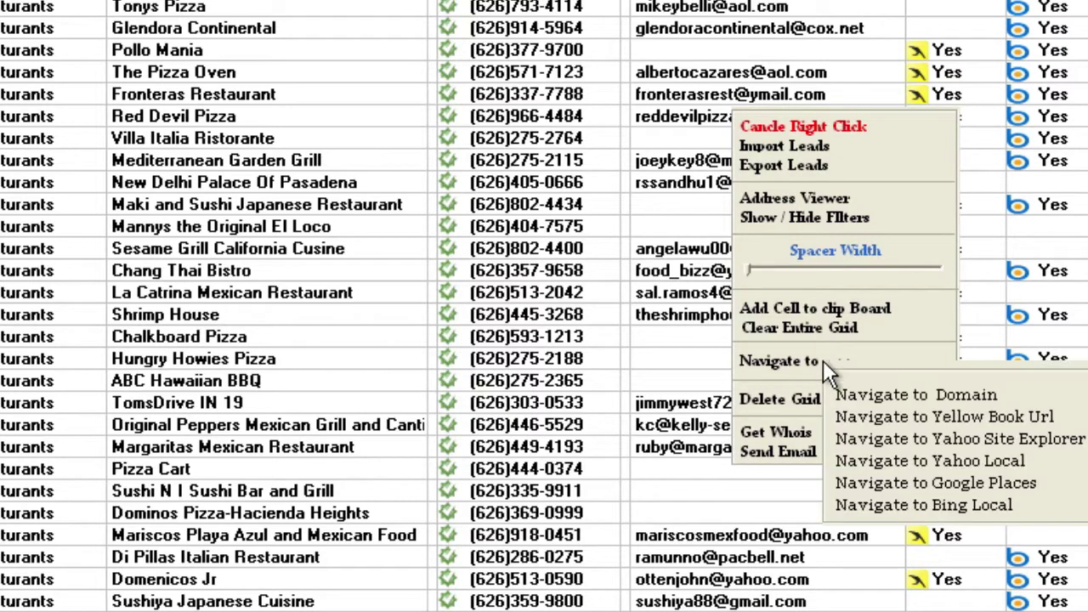
click(922, 393)
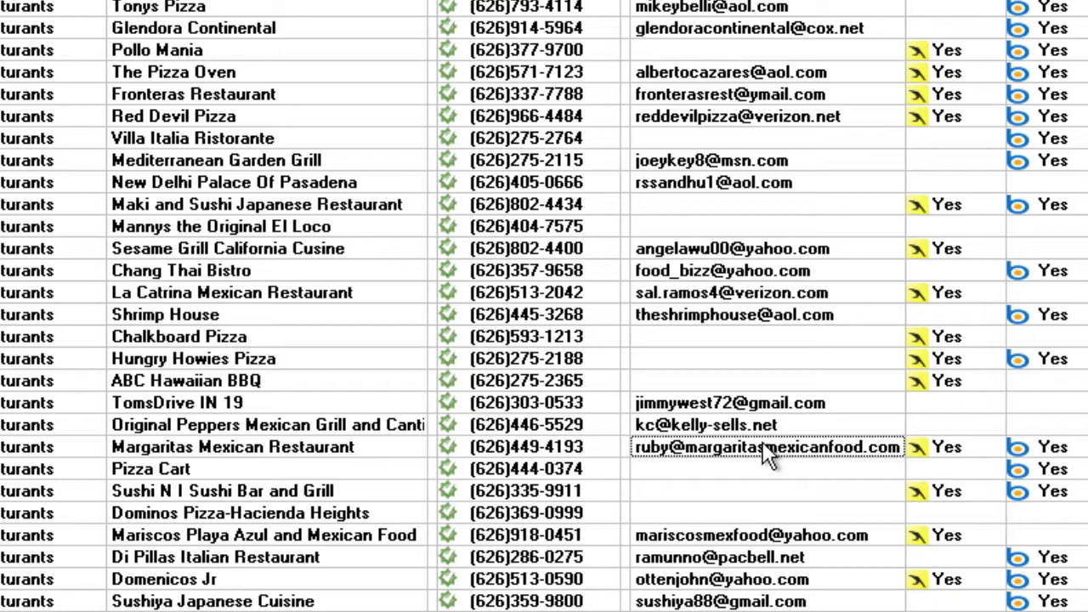
right_click(768, 454)
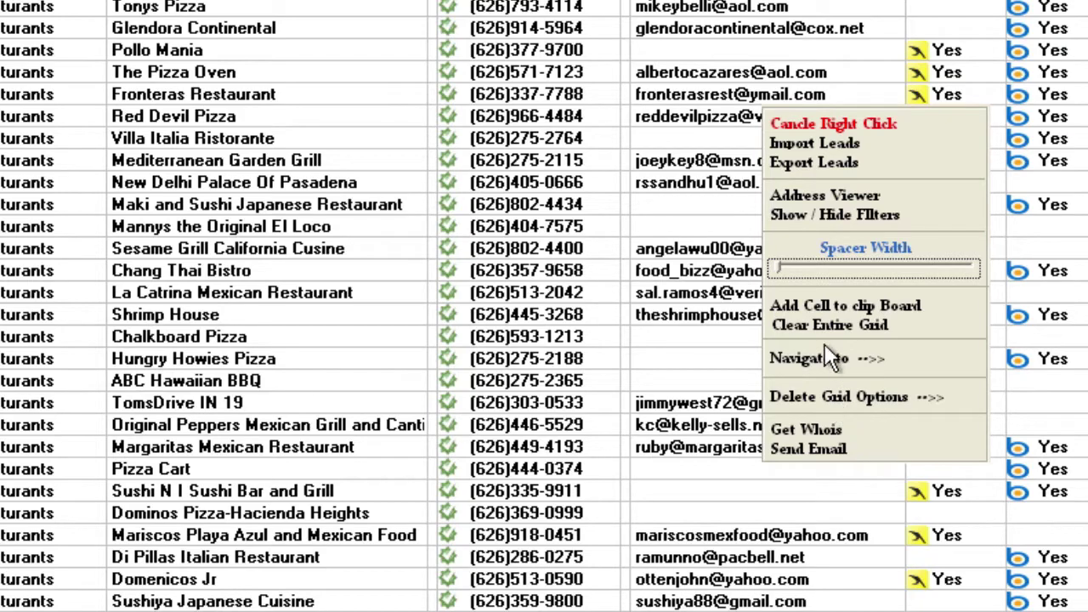
click(805, 429)
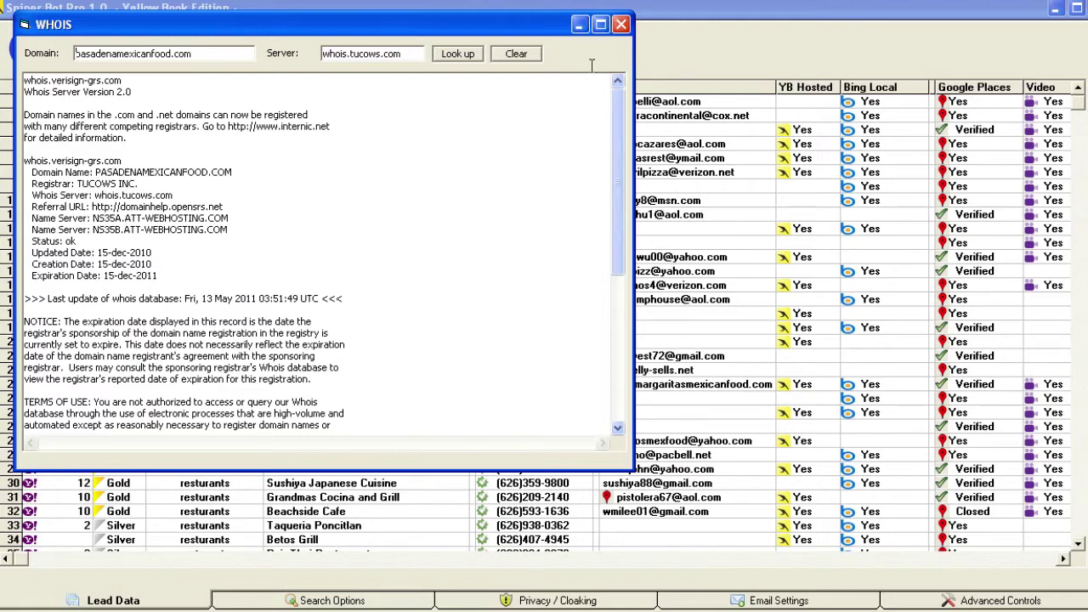
click(621, 24)
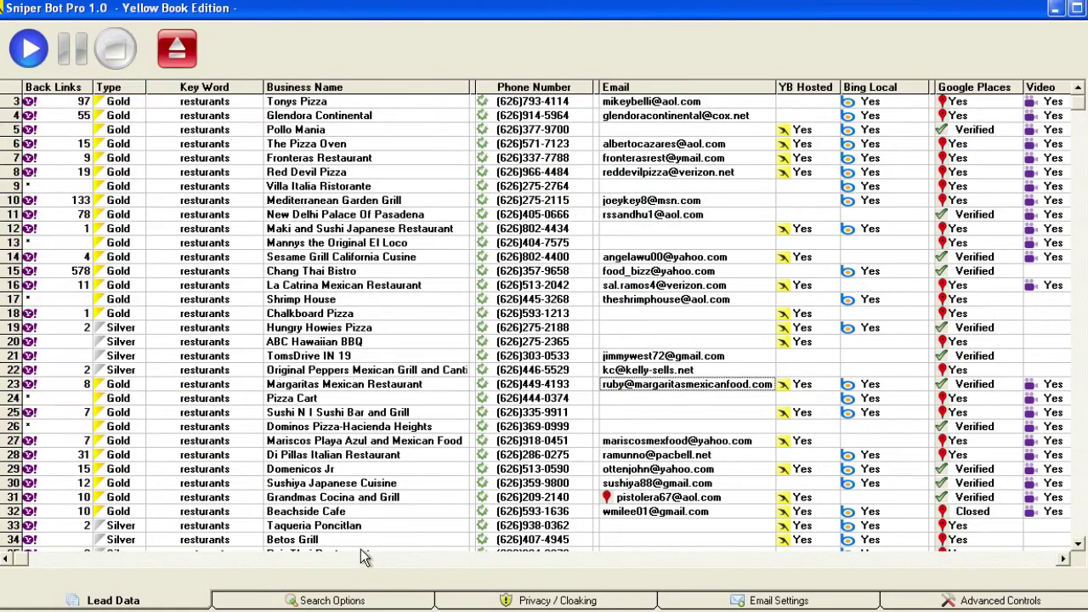
- Show Search Options and check the scrape dropdown, leaving Scrape Everything selected
click(355, 602)
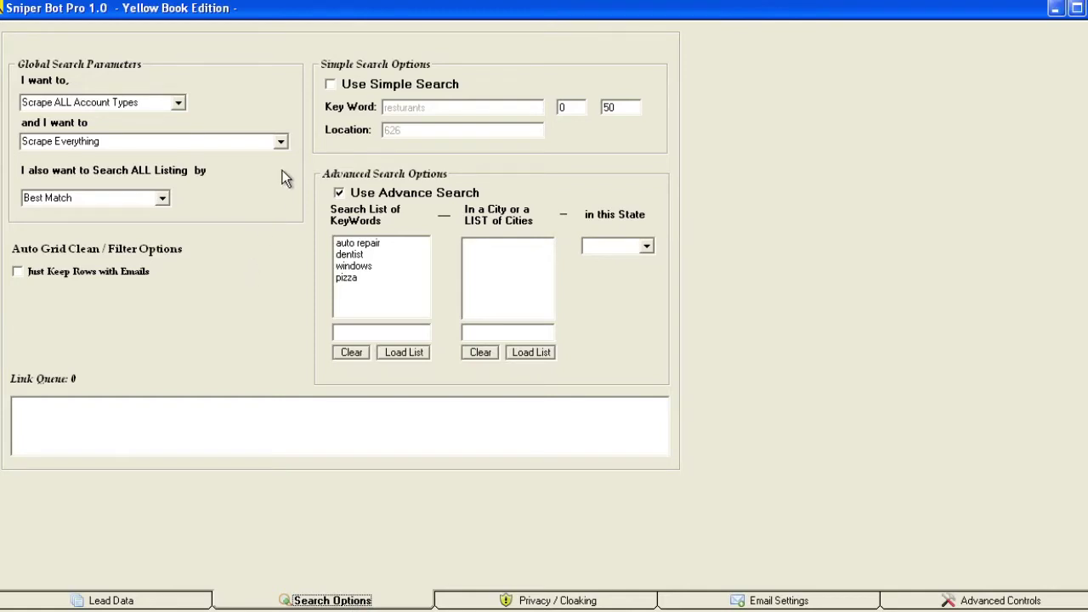
click(280, 142)
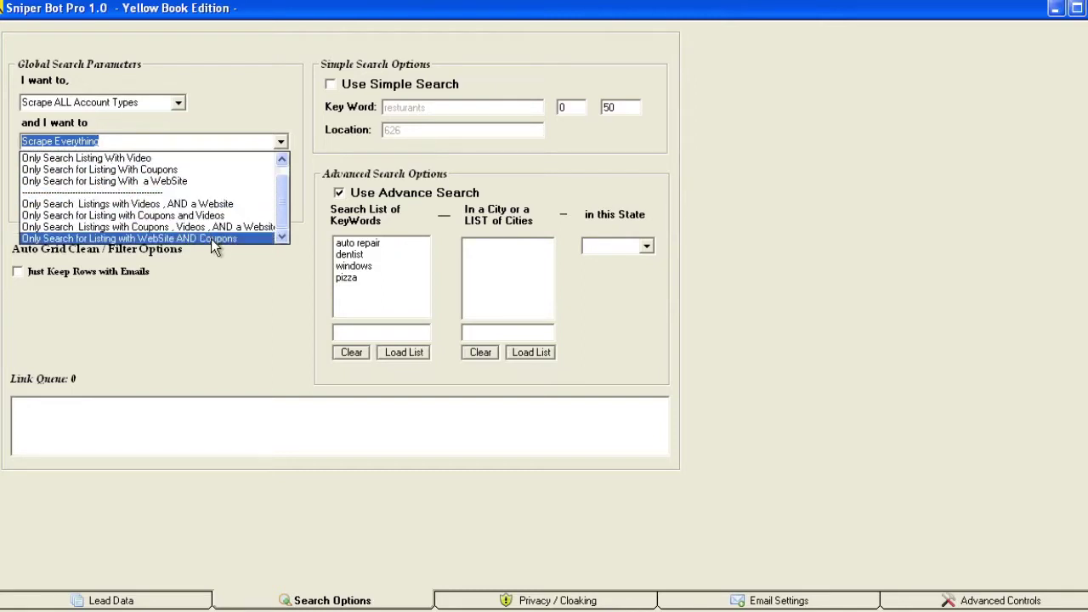
click(263, 308)
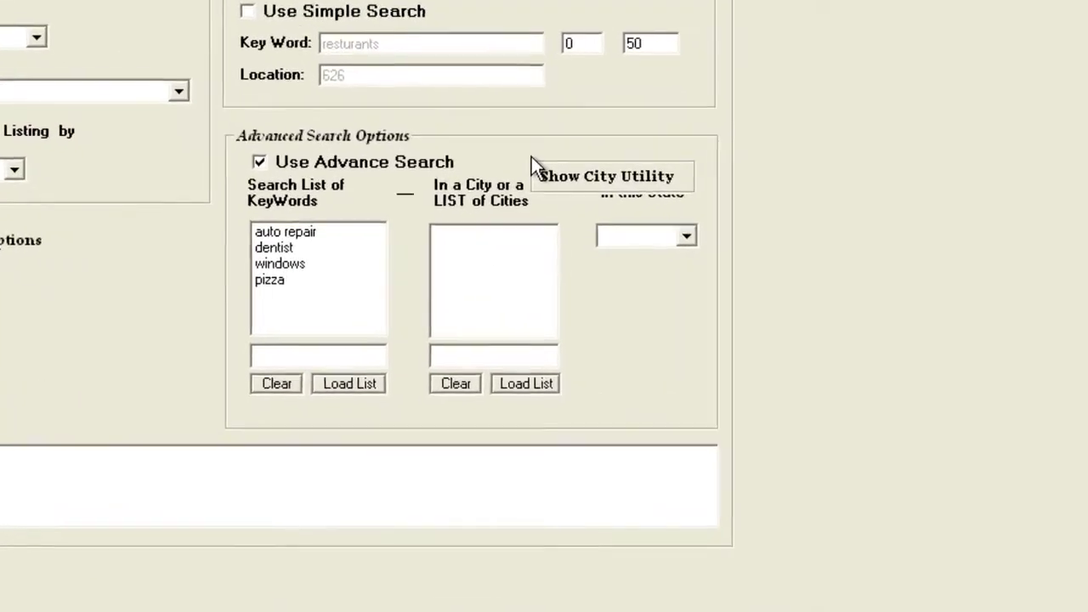
- Look up state 'md' in the City Utility and load its city names into the list
click(591, 170)
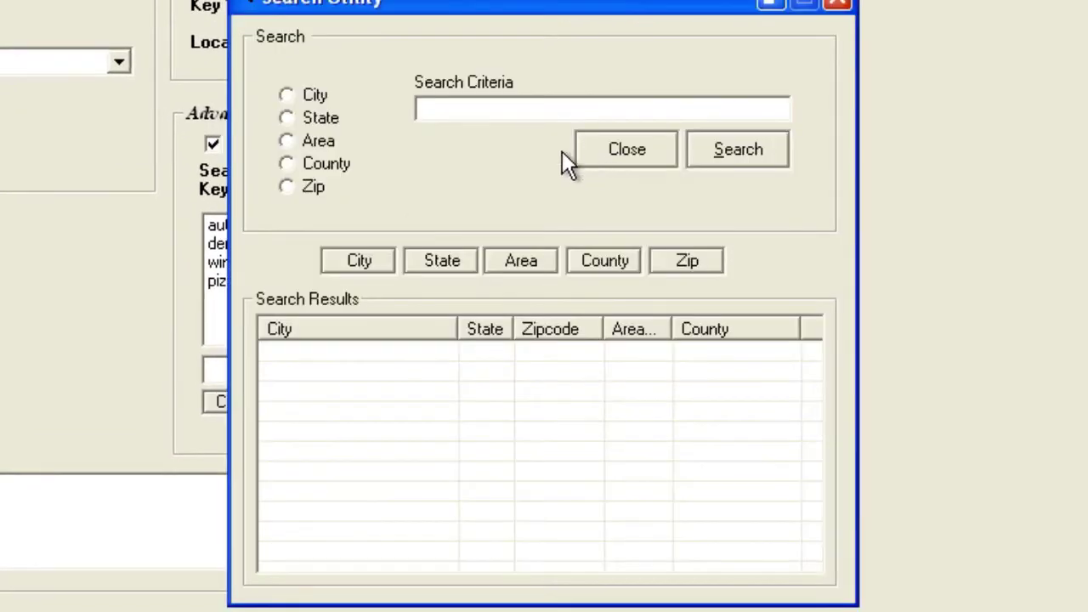
click(331, 118)
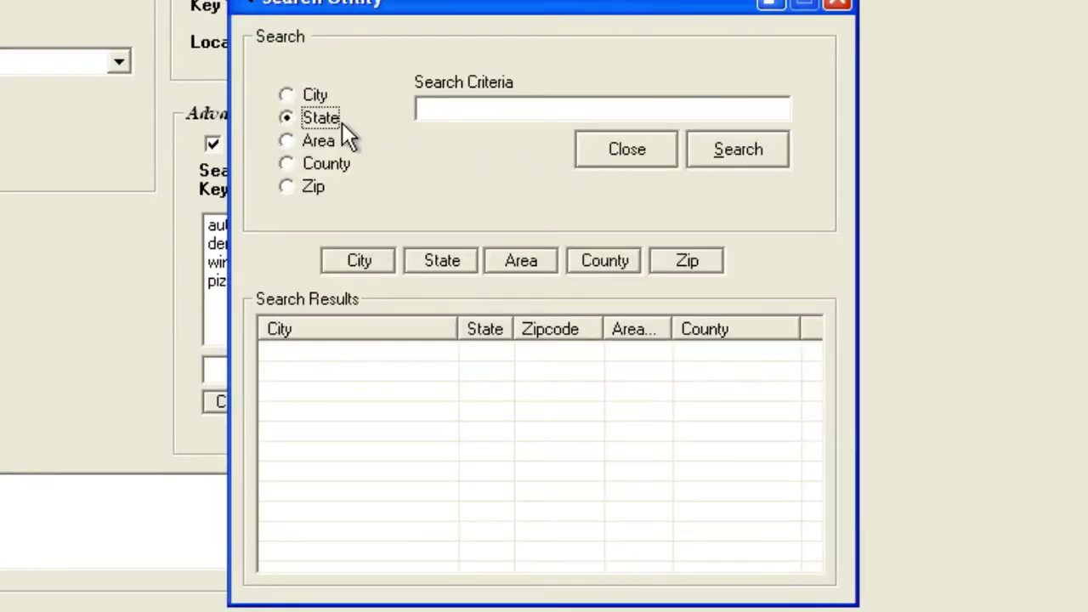
click(464, 108)
text(md)
click(767, 147)
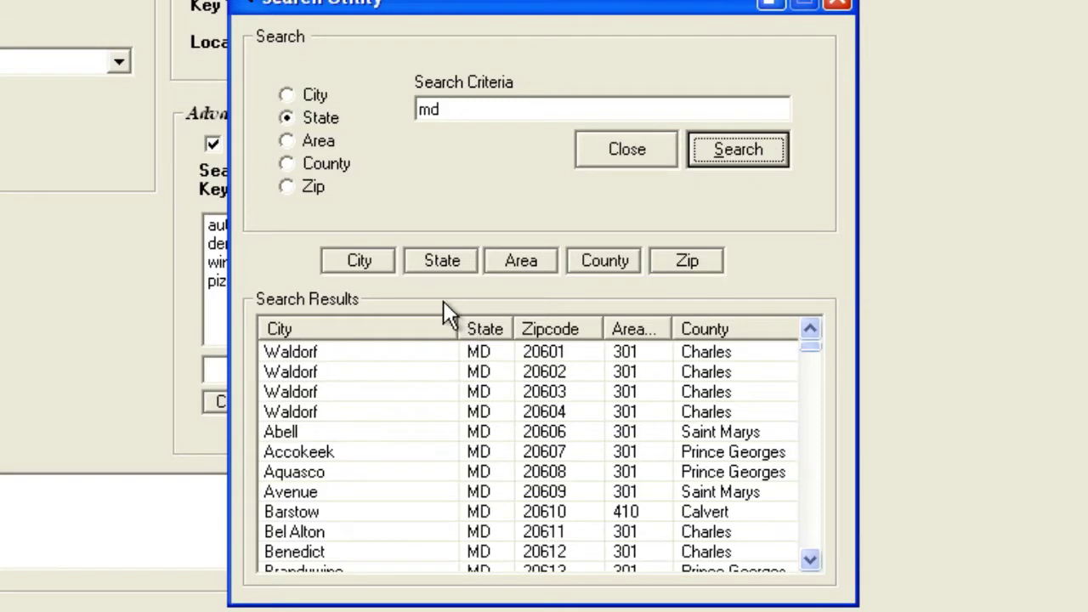
click(373, 259)
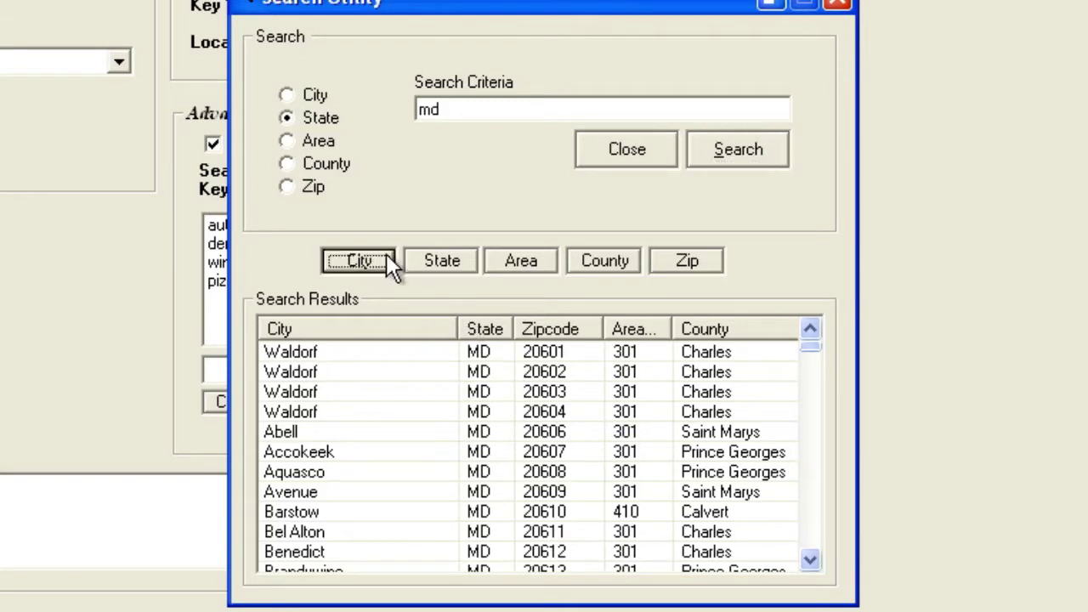
click(627, 153)
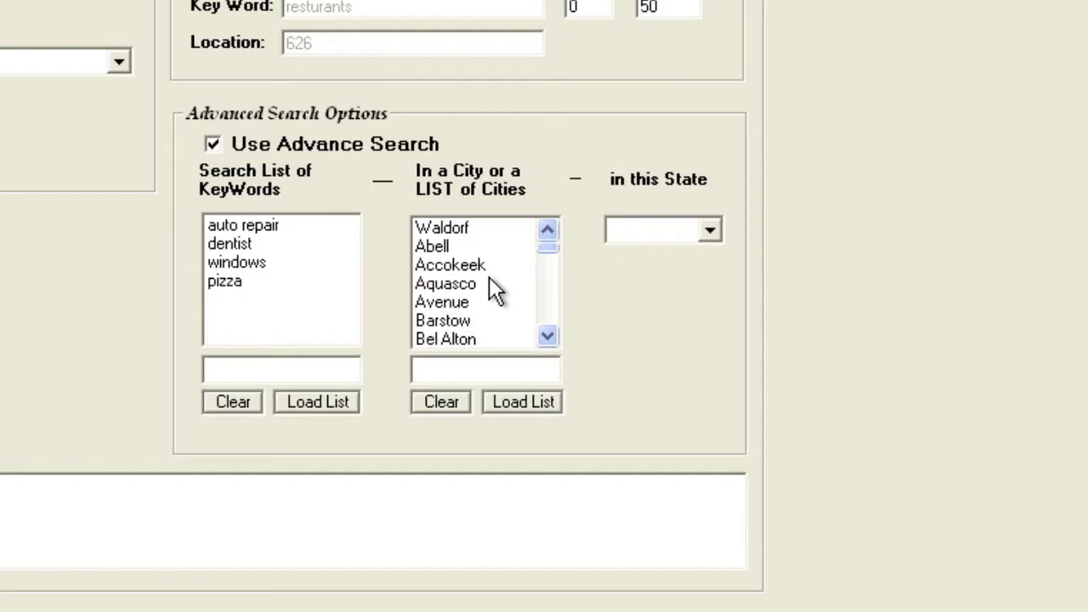
- Replace the list with zip codes for city 'buffalo', removing 14203 and 14204
click(459, 406)
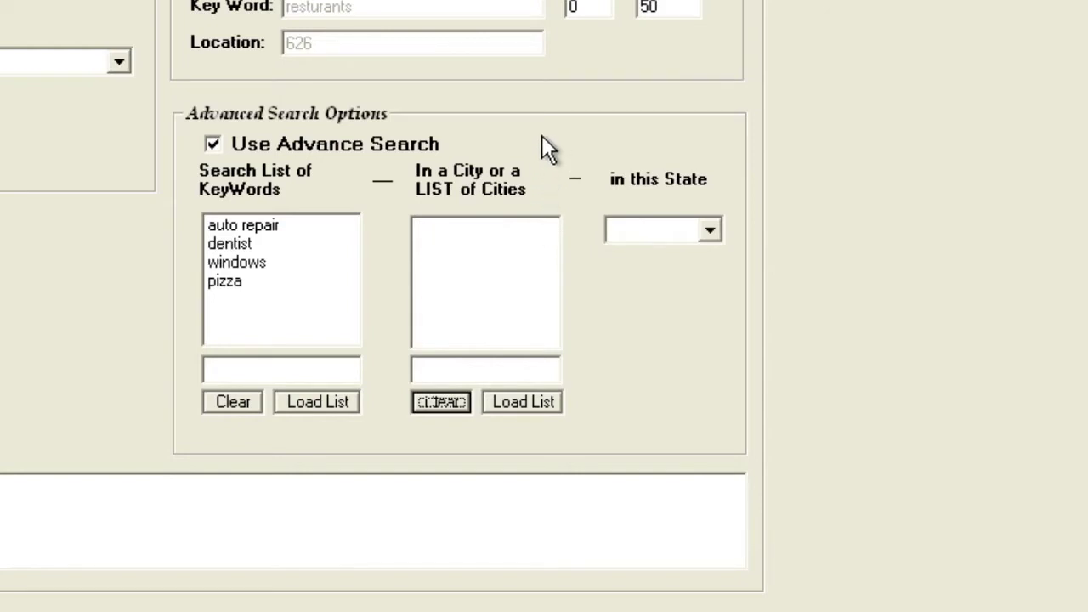
click(595, 168)
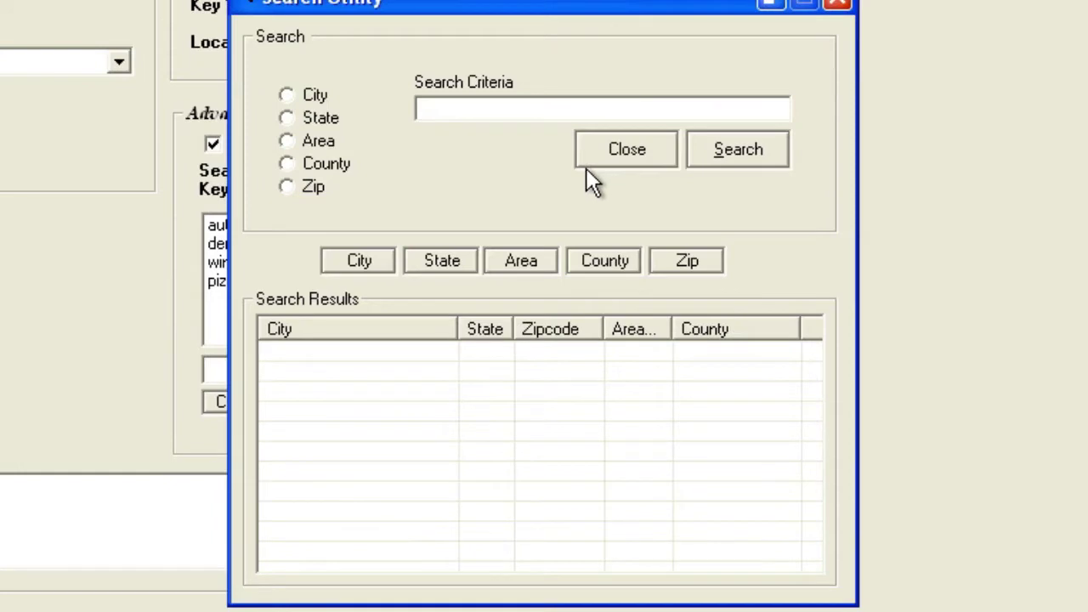
click(327, 98)
click(472, 111)
text(buffa)
text(lo)
click(756, 146)
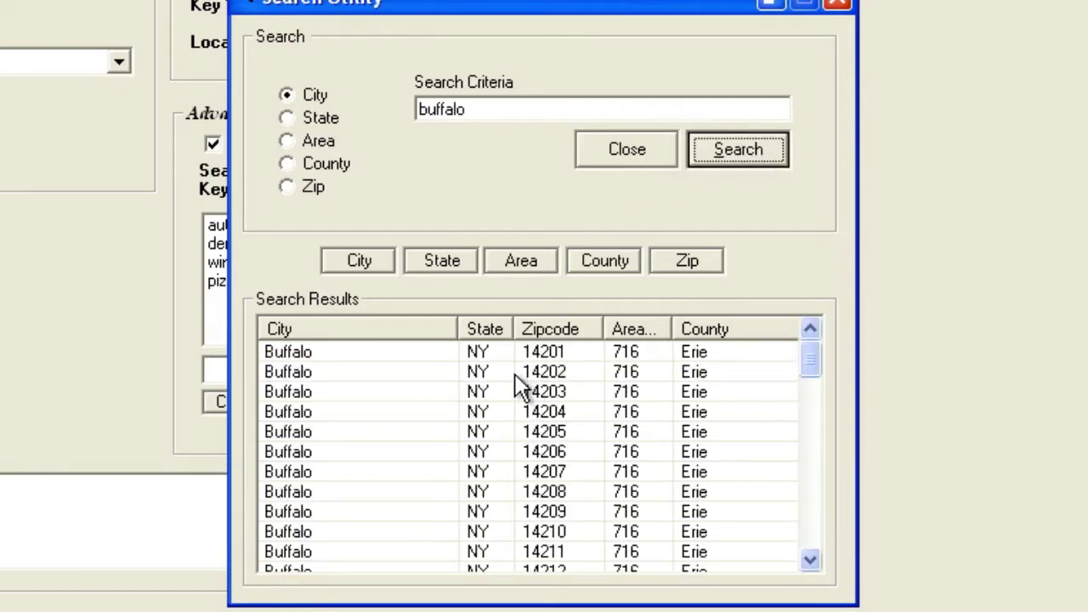
click(711, 260)
click(650, 151)
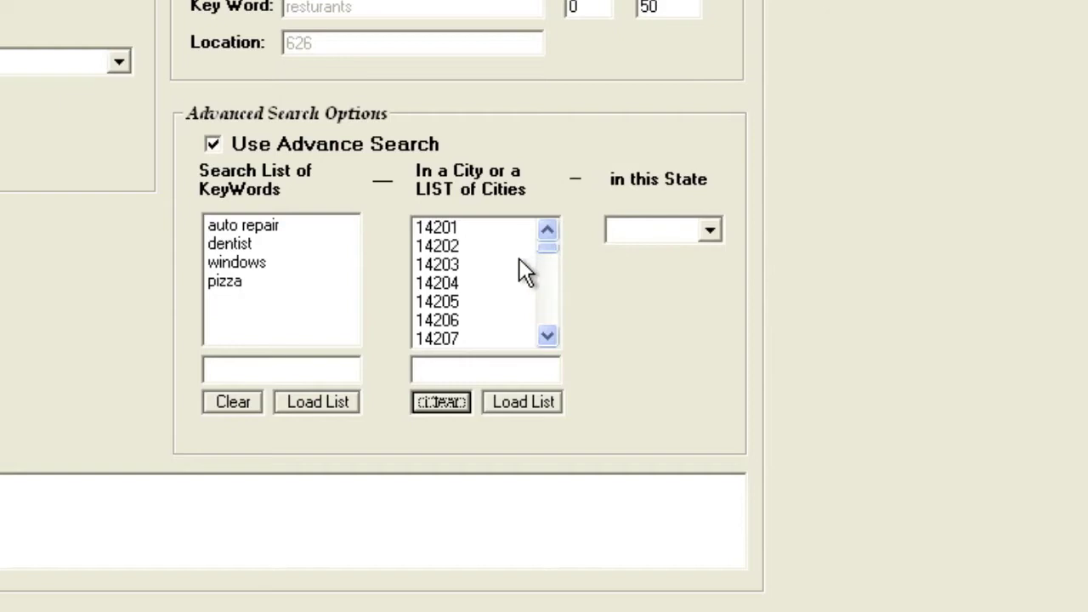
double_click(471, 263)
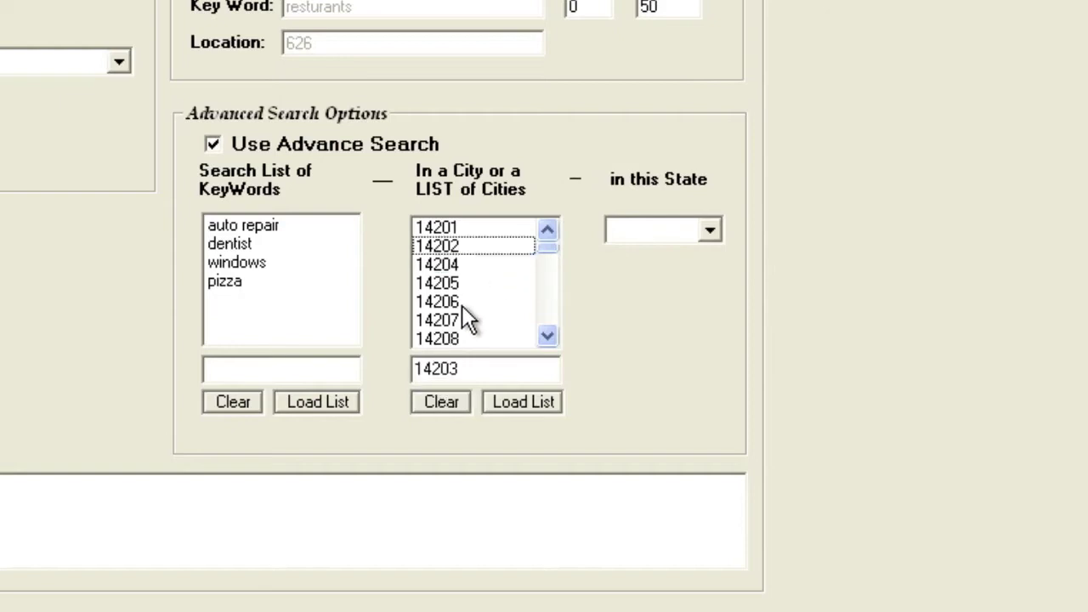
double_click(461, 264)
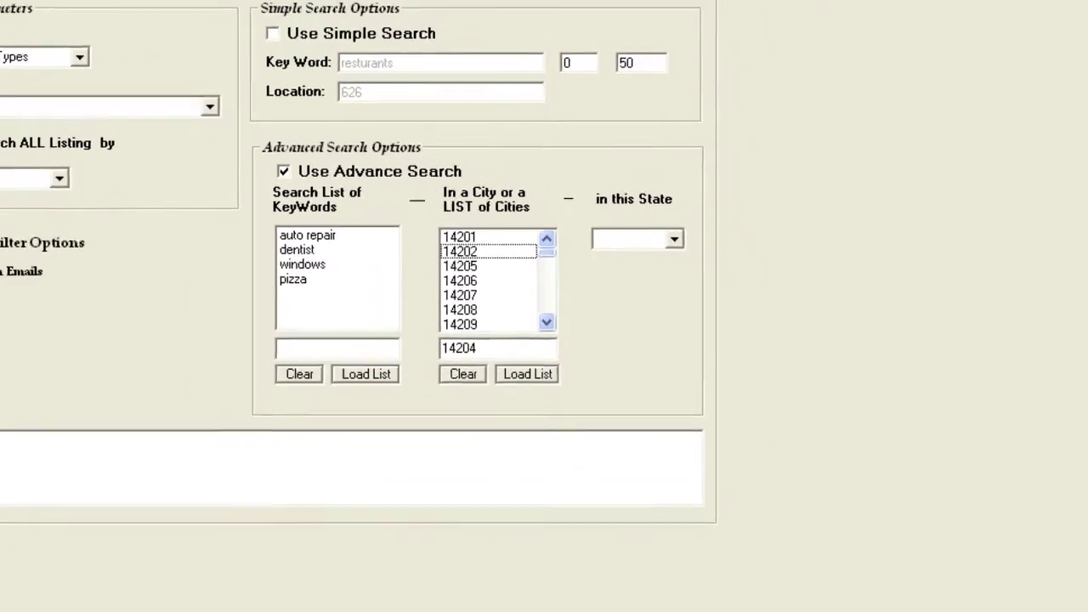
- Start the email body with 'Hi' plus the business name field, then show Advanced Setup
click(104, 172)
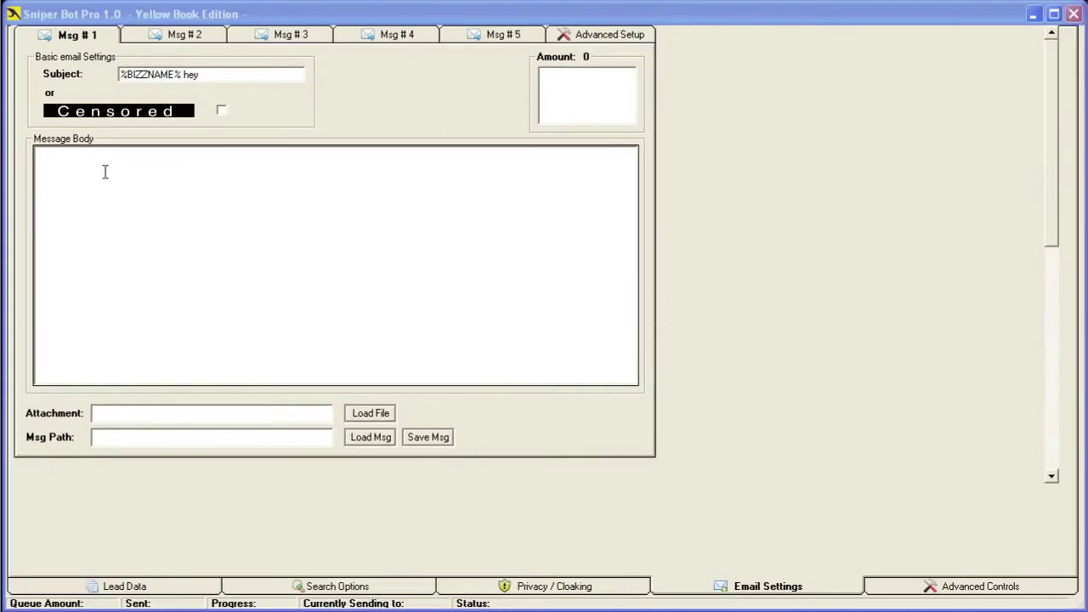
text(Hi)
right_click(93, 167)
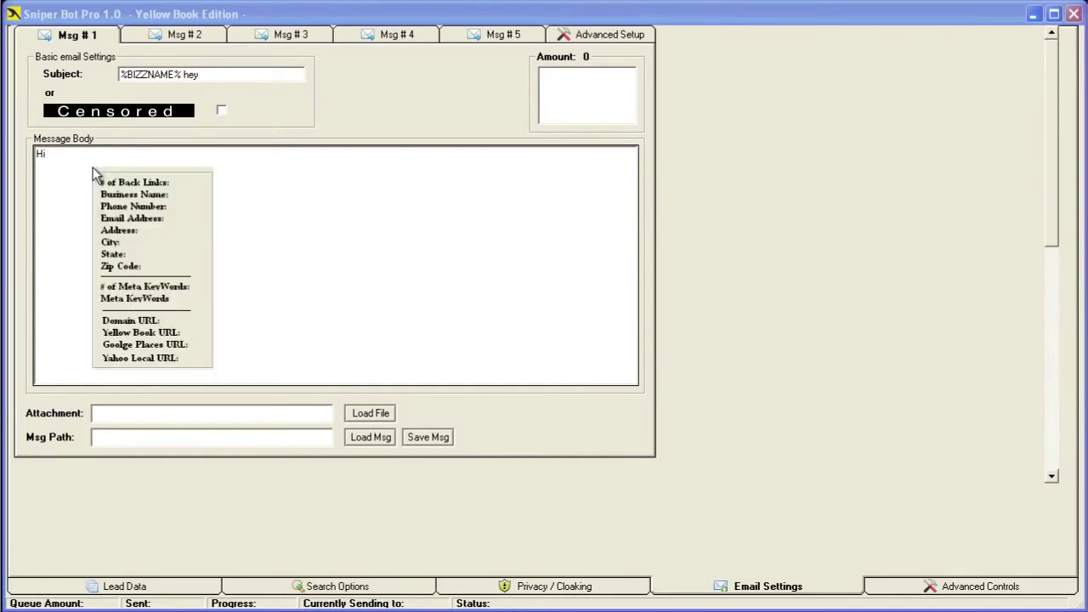
click(126, 195)
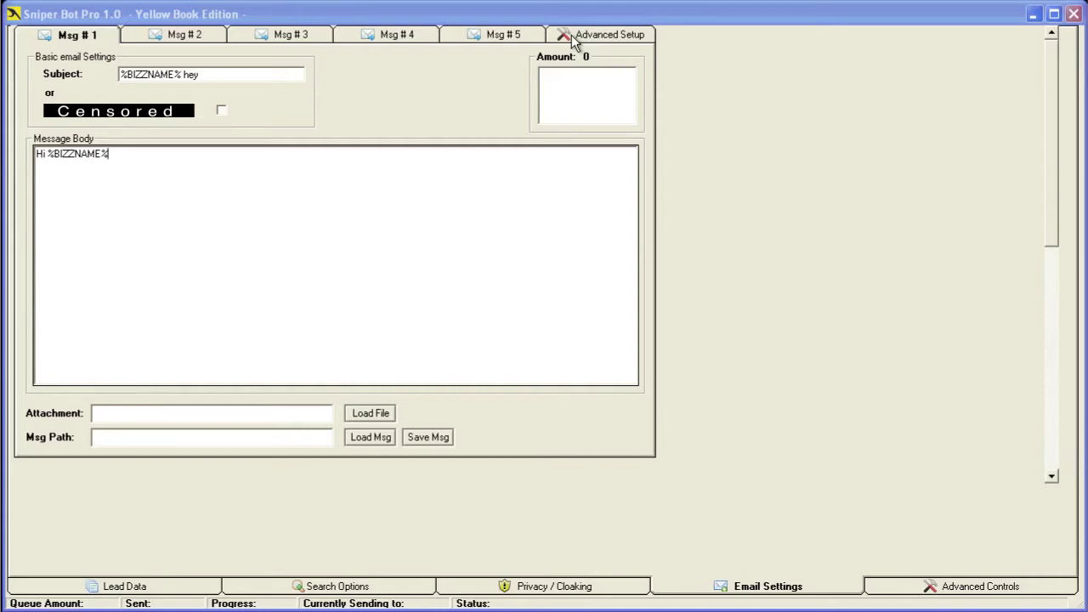
click(571, 35)
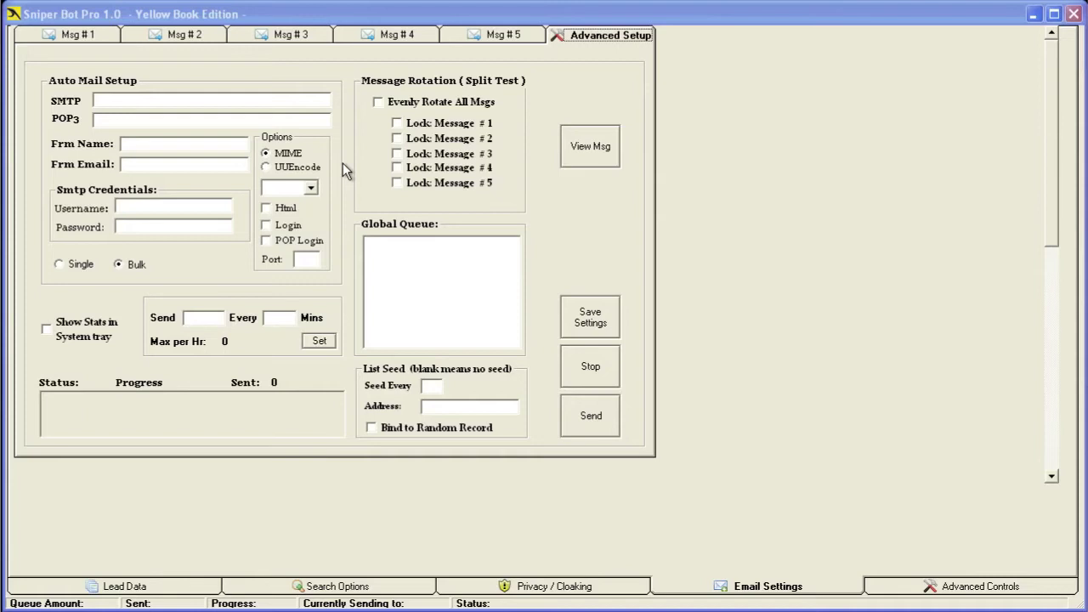
- Show Advanced Controls: 4 search threads, 40 parsing threads, headerless CSV saving, white grid
click(896, 591)
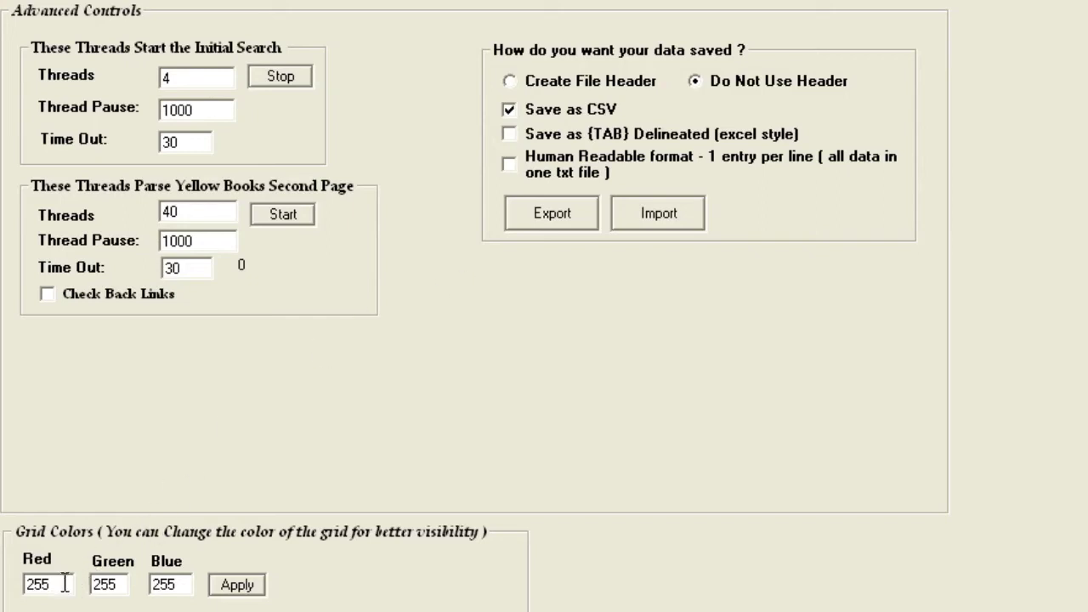
- Lower the grid colour's red value from 255 to 200 and apply it
drag(61, 584, 4, 585)
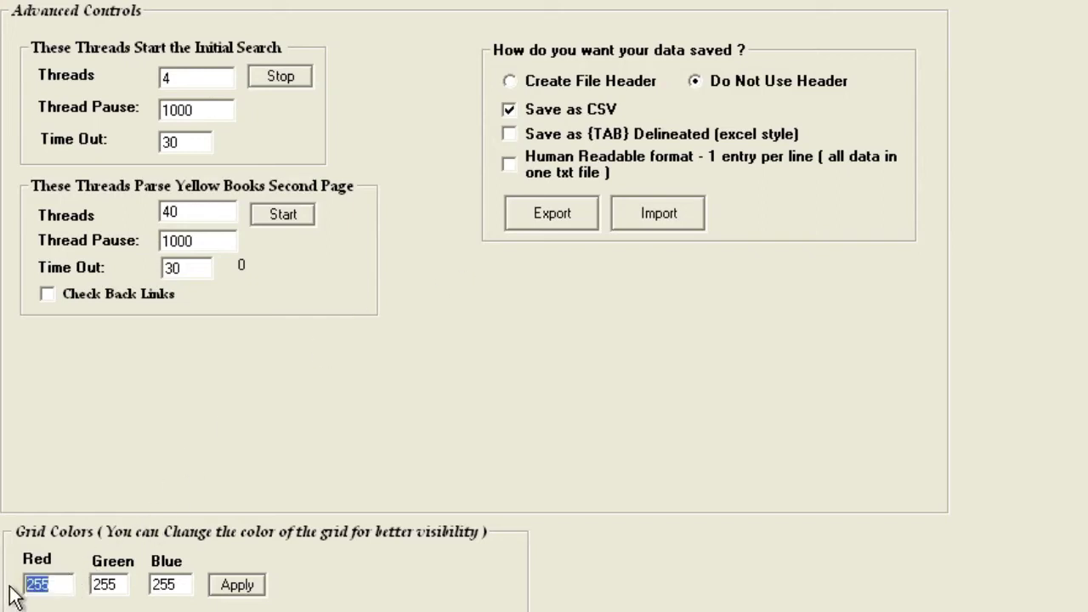
text(200)
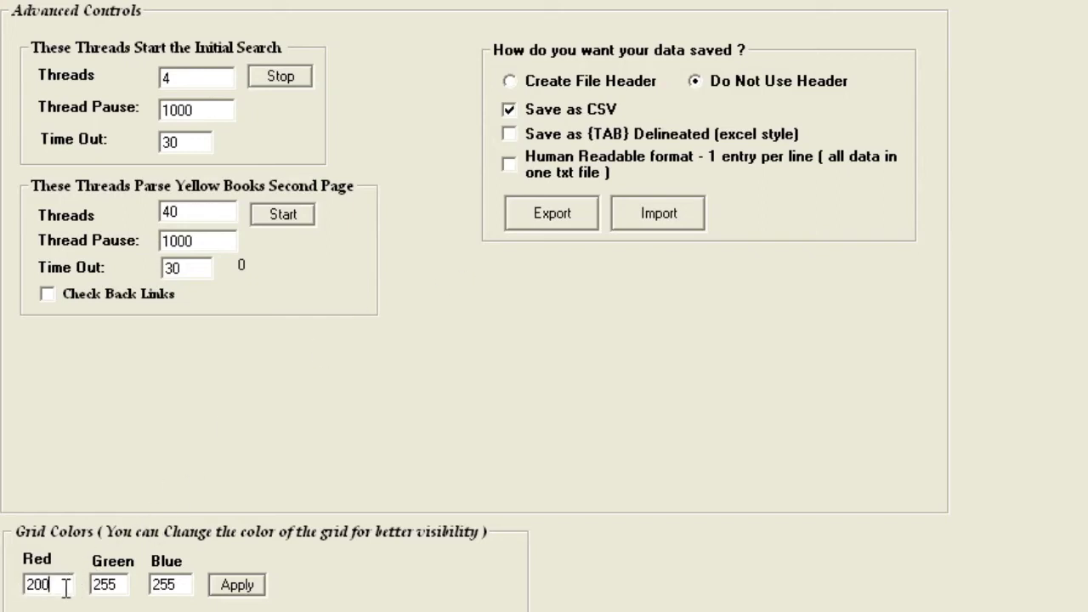
click(237, 584)
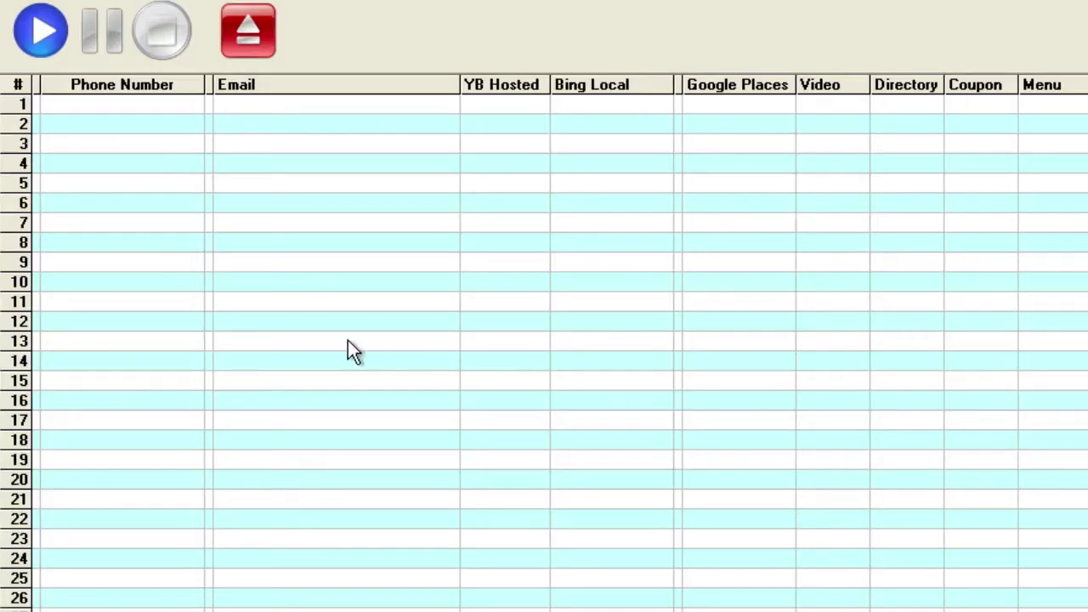
- Set up a lead import from a different scraper and test how its sample line maps to fields
scroll(274, 599, left, 5)
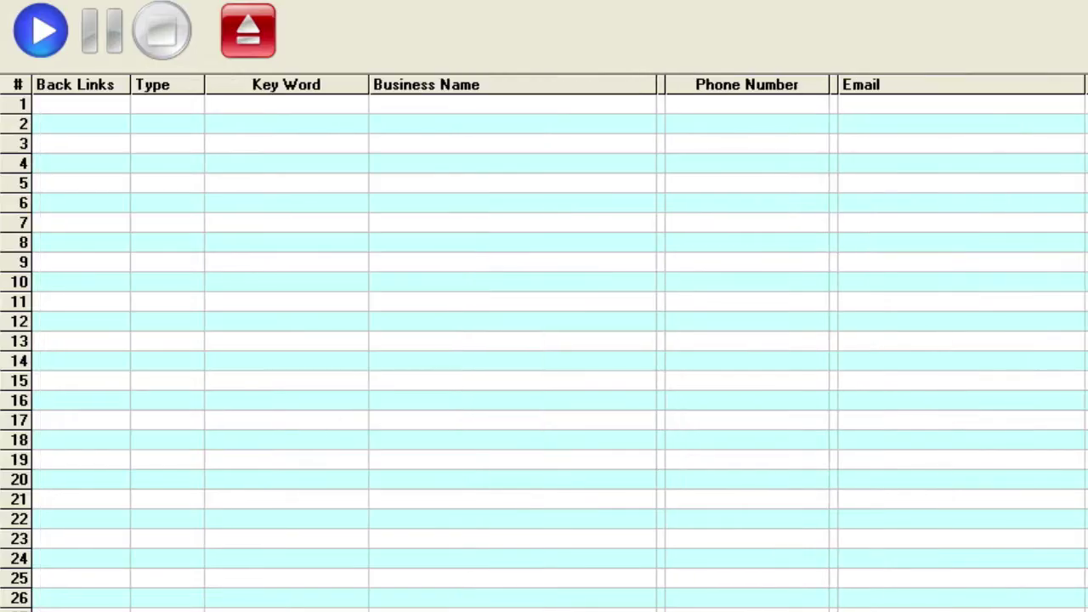
right_click(404, 352)
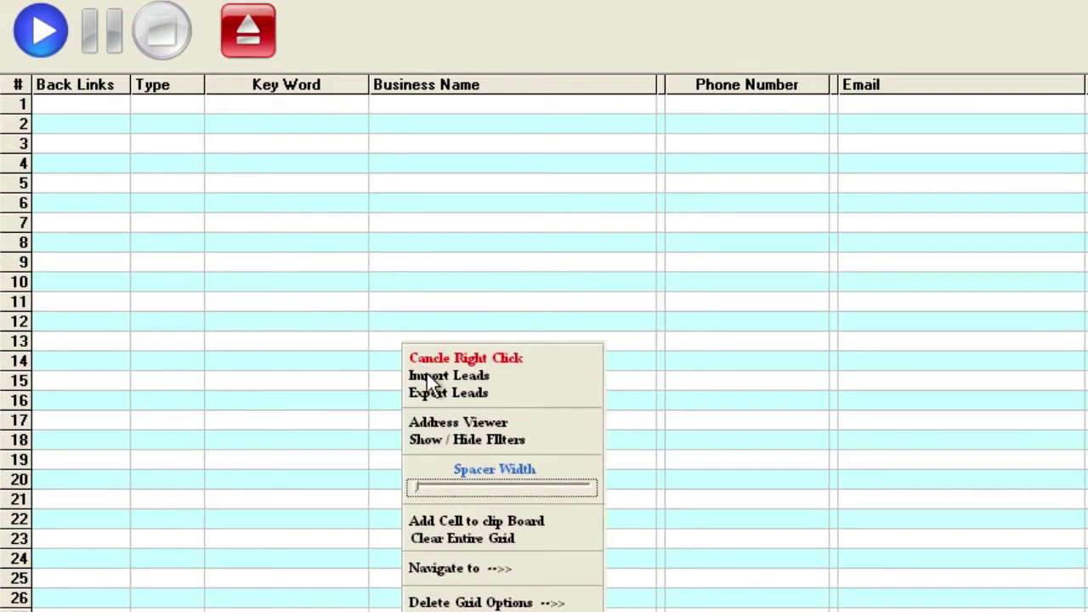
click(430, 382)
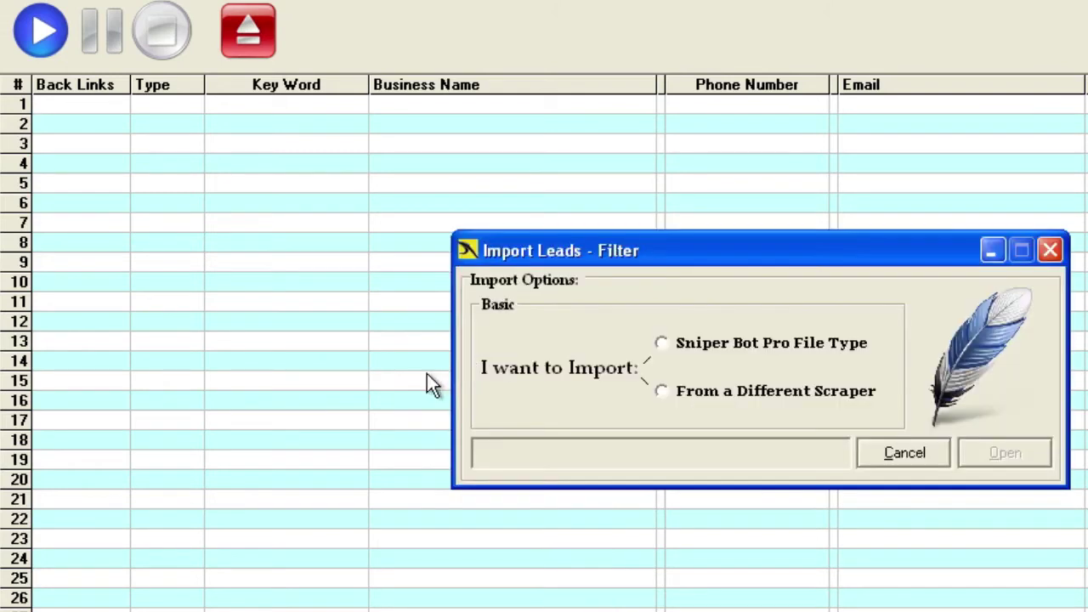
click(661, 391)
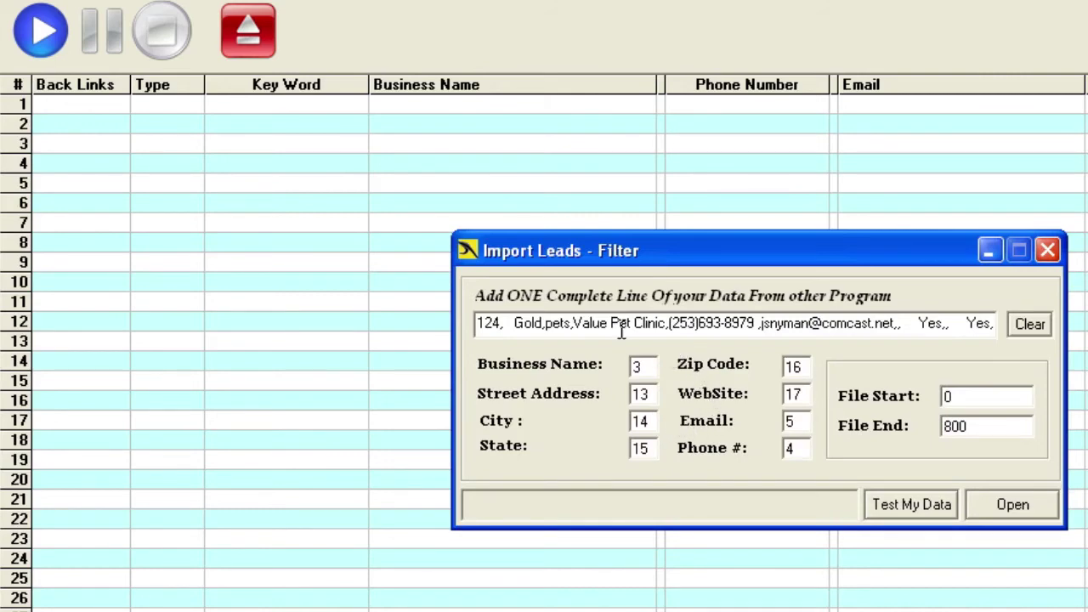
click(895, 509)
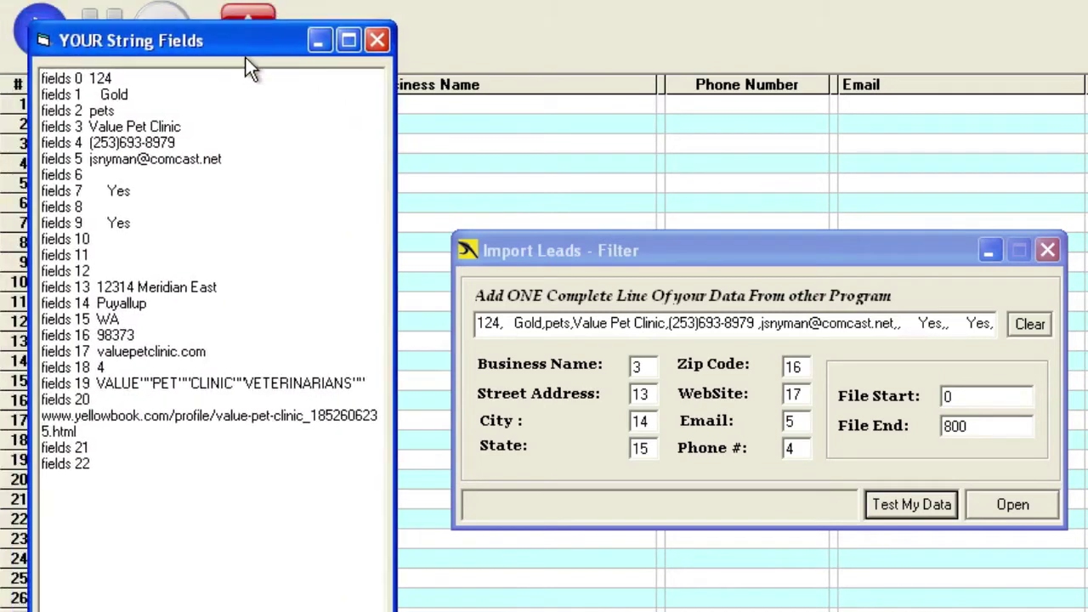
drag(204, 35, 267, 97)
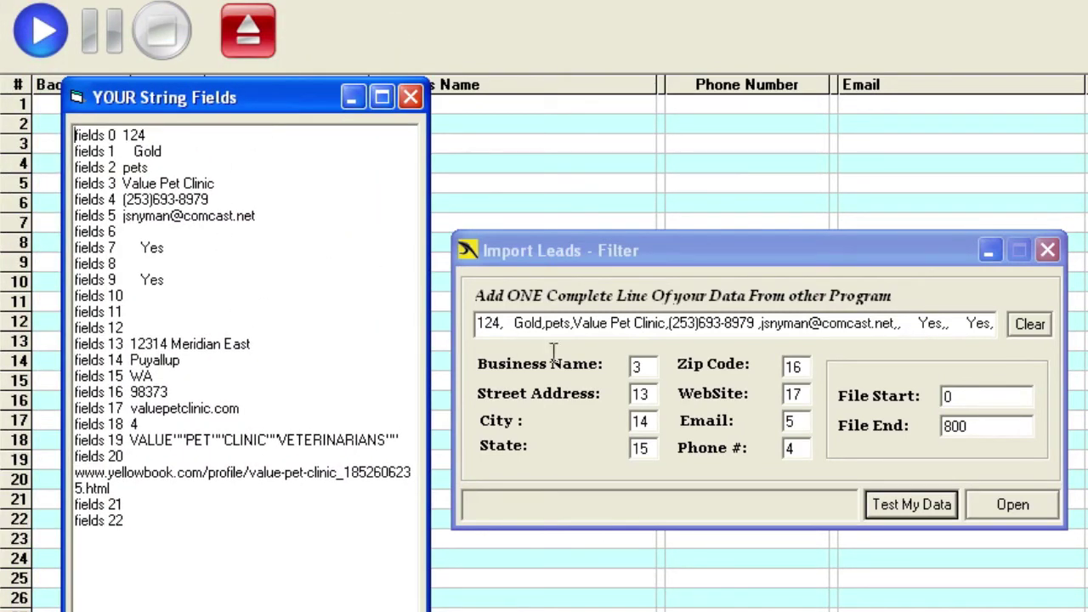
click(988, 505)
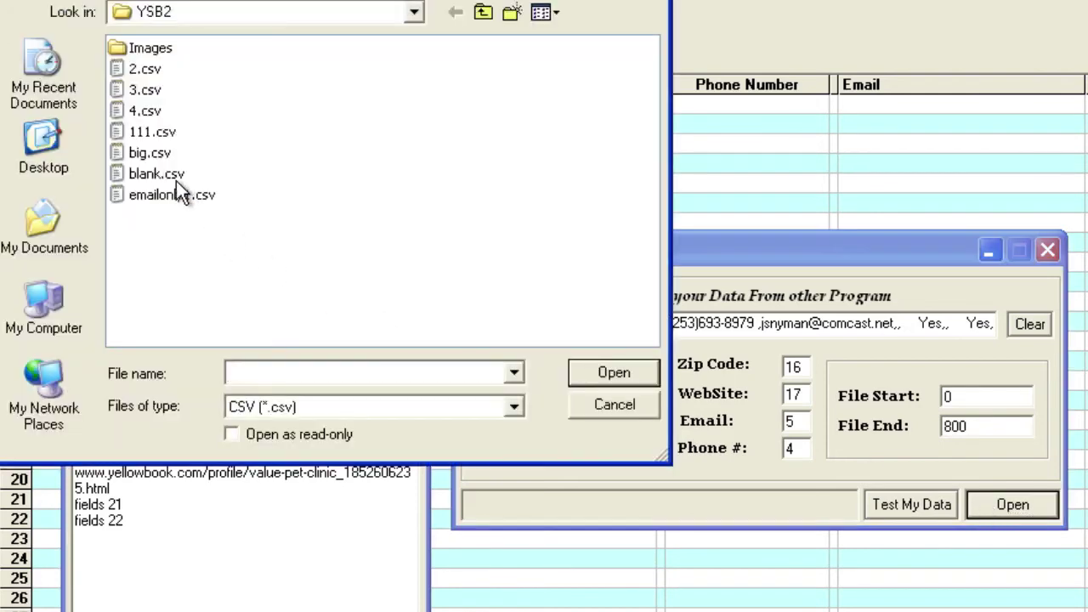
- Import big.csv into the lead grid, accepting the line-count message
double_click(148, 150)
click(727, 421)
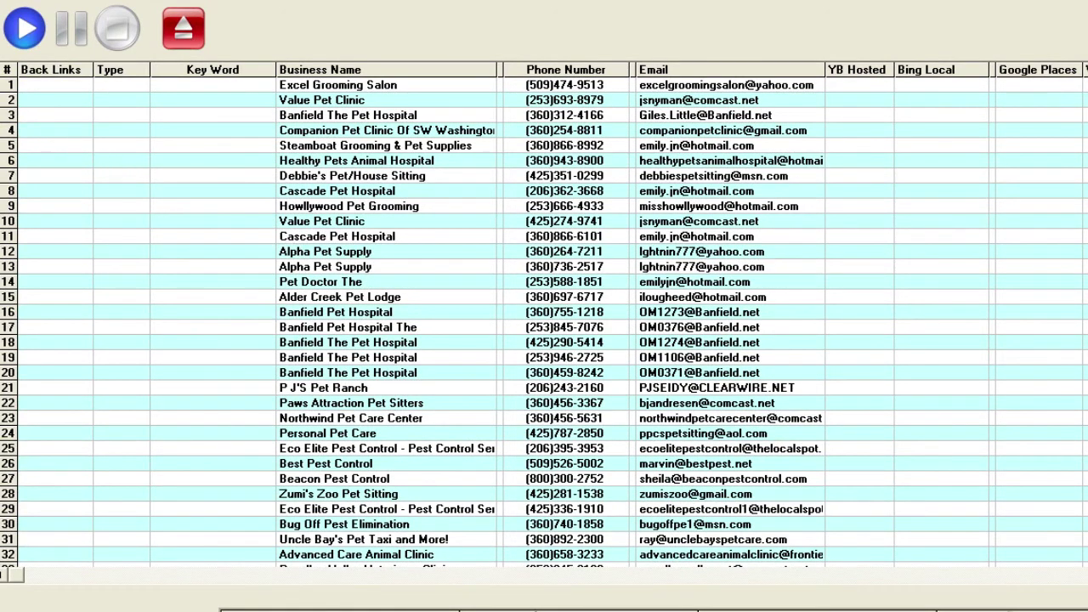
- Run the manual Google verification check with Google Verified From set to record 0
click(14, 35)
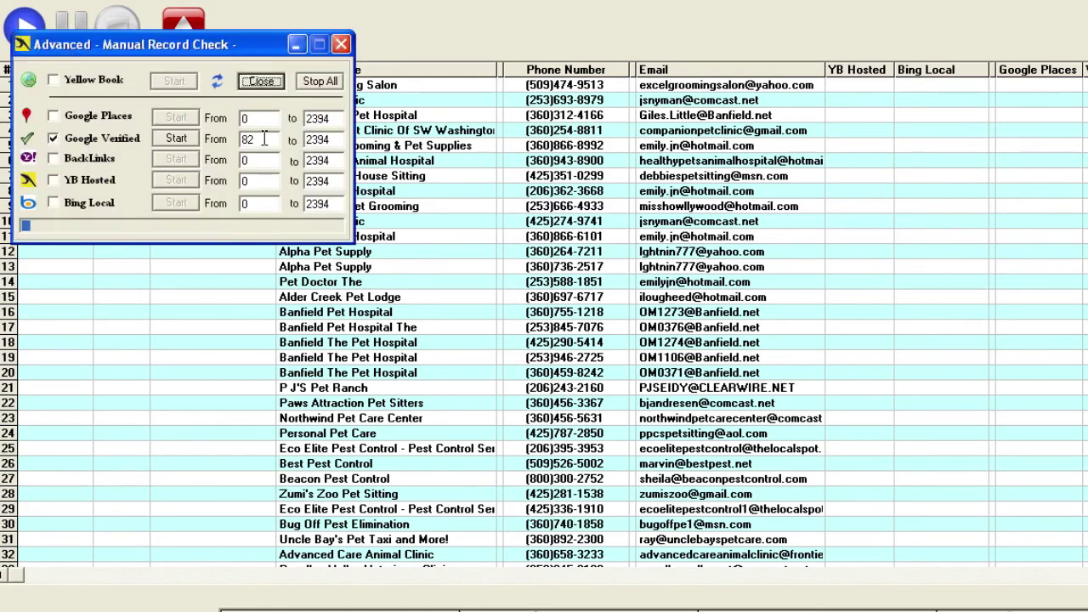
drag(264, 140, 228, 141)
text(0)
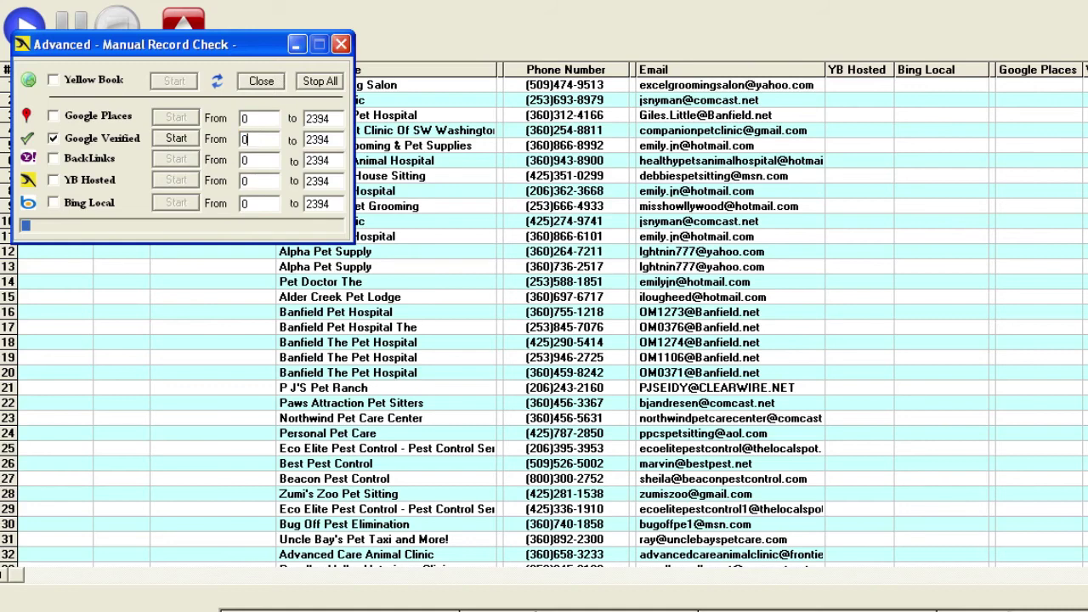
click(194, 141)
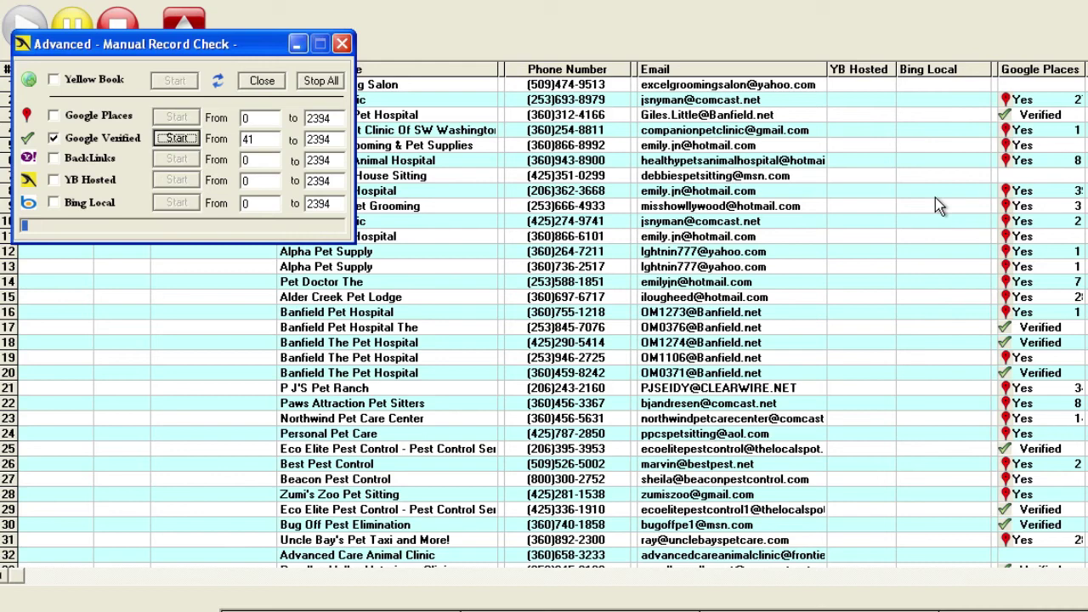
- Scroll the grid right and widen the Google Places column to reveal review counts
click(1081, 575)
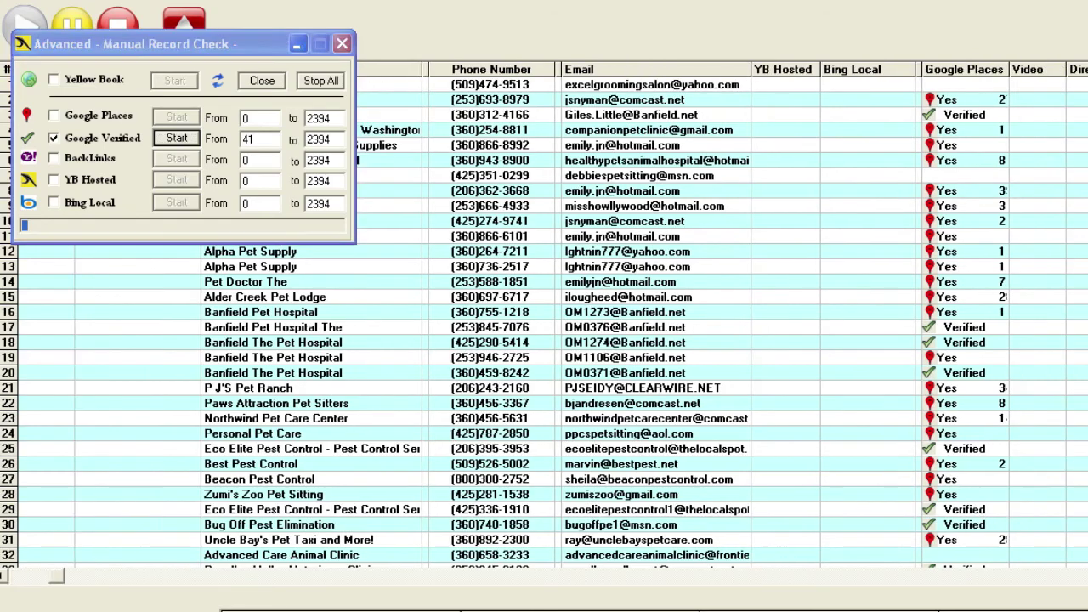
click(544, 575)
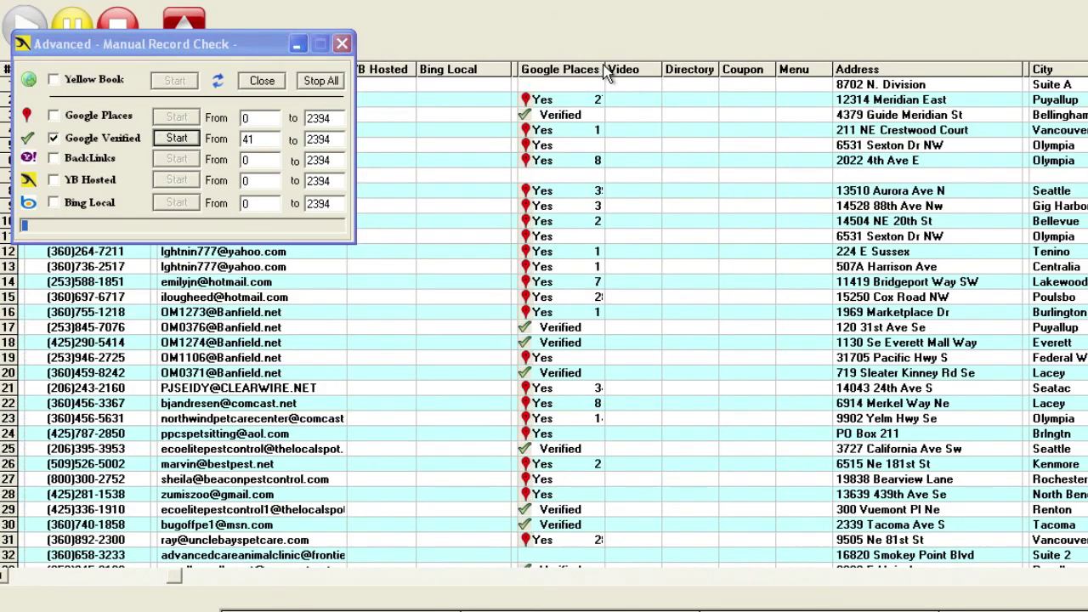
drag(603, 71, 719, 65)
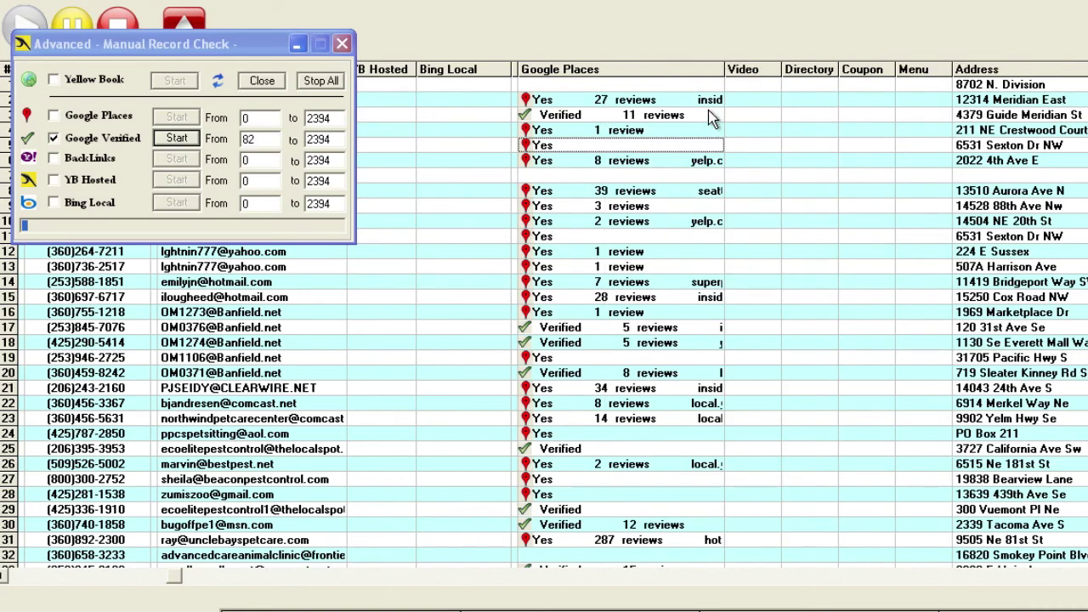